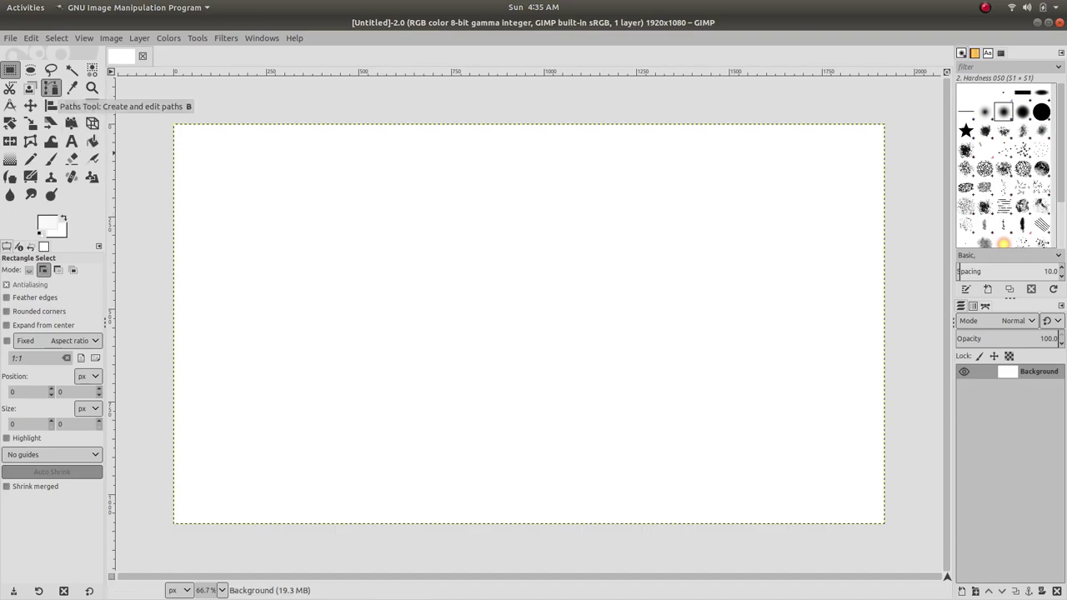
Draw an open seven-anchor path of straight segments with the Paths tool, dipping across the middle of the canvas and rising toward the right
{"action": "left_click", "coordinate": [51, 88]}
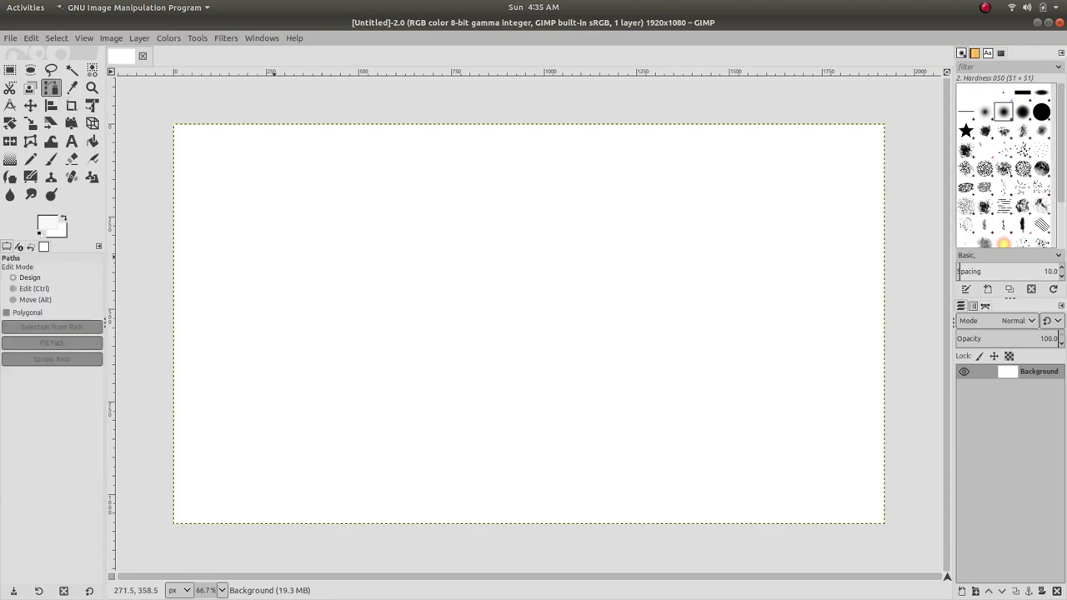
{"action": "left_click", "coordinate": [286, 218]}
{"action": "left_click", "coordinate": [306, 338]}
{"action": "left_click", "coordinate": [417, 434]}
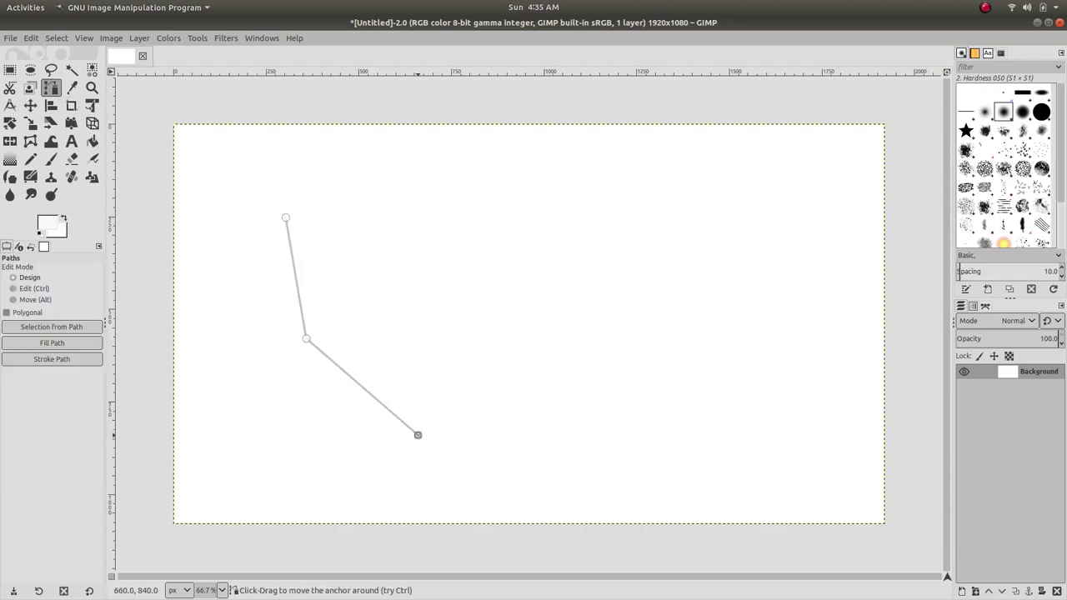
{"action": "left_click", "coordinate": [619, 424]}
{"action": "left_click", "coordinate": [662, 313]}
{"action": "left_click", "coordinate": [776, 227]}
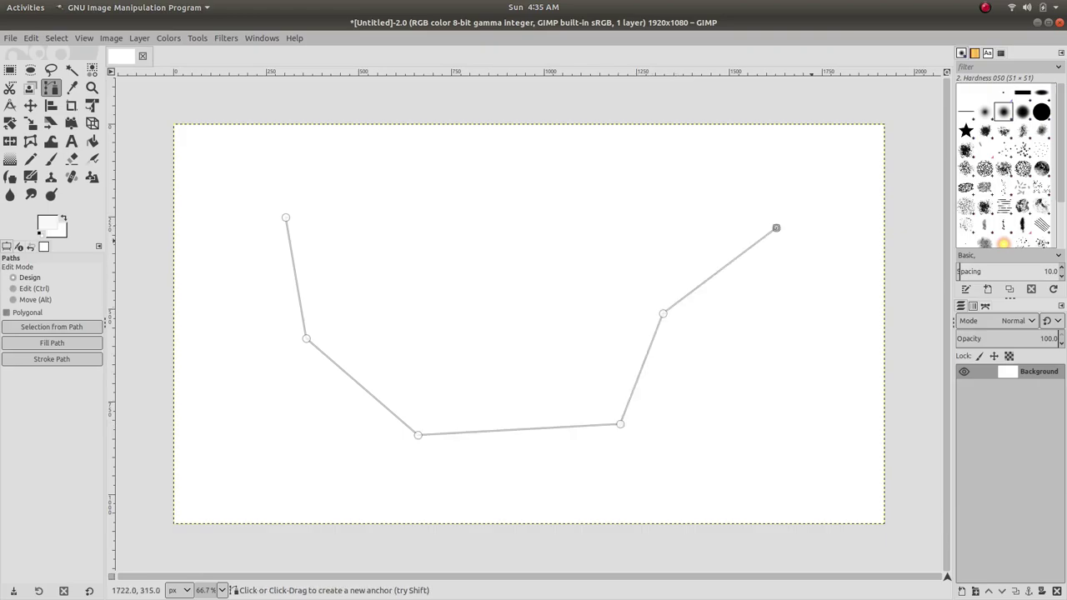
{"action": "left_click", "coordinate": [827, 296]}
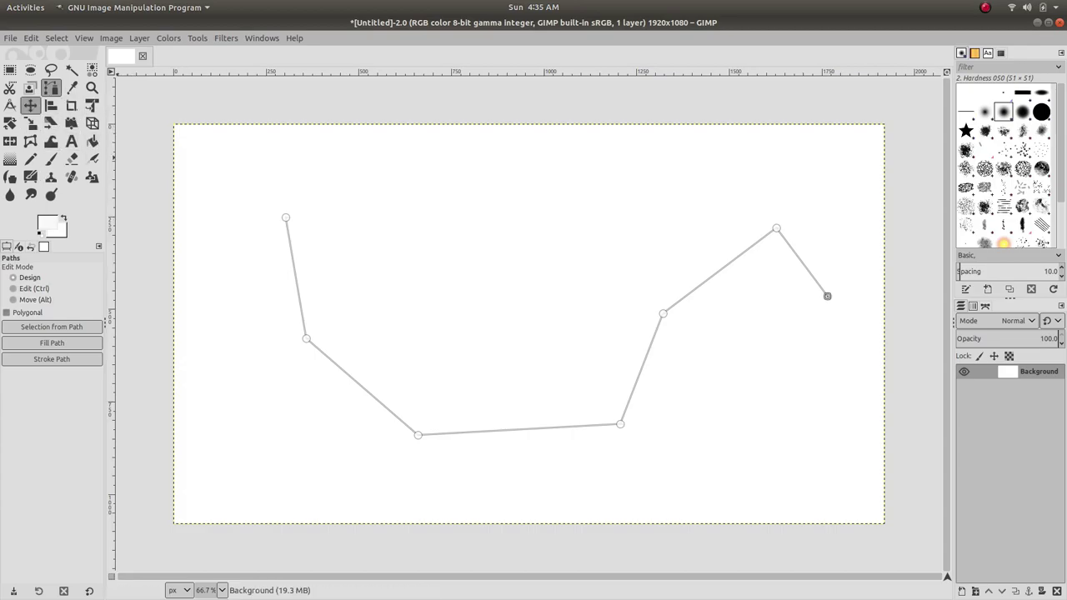
Switch to the Move tool and make the drawn path visible on the canvas
{"action": "key", "text": "m"}
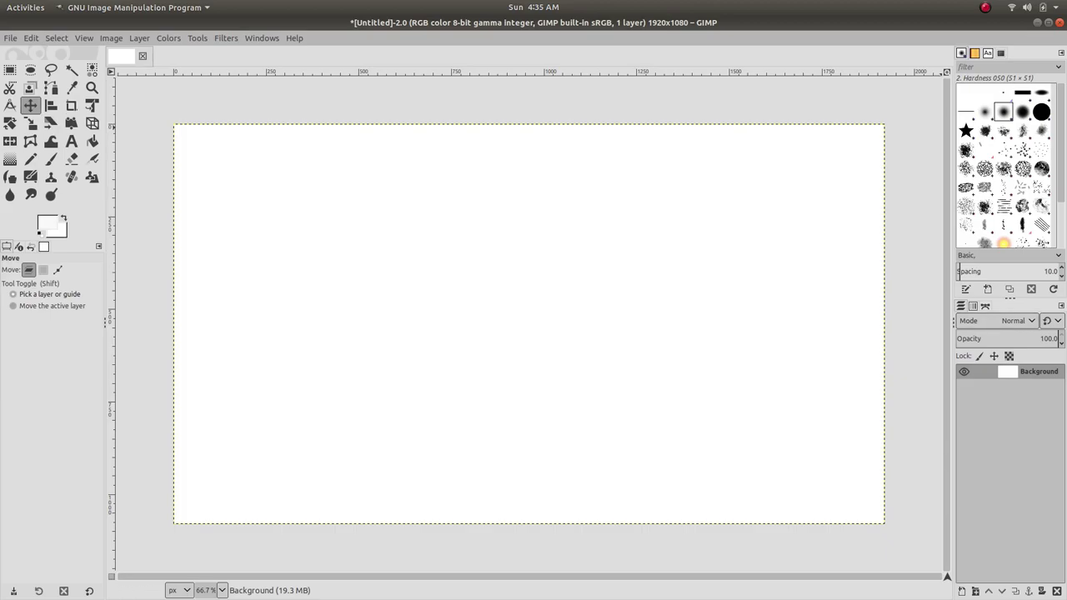
{"action": "left_click", "coordinate": [985, 305]}
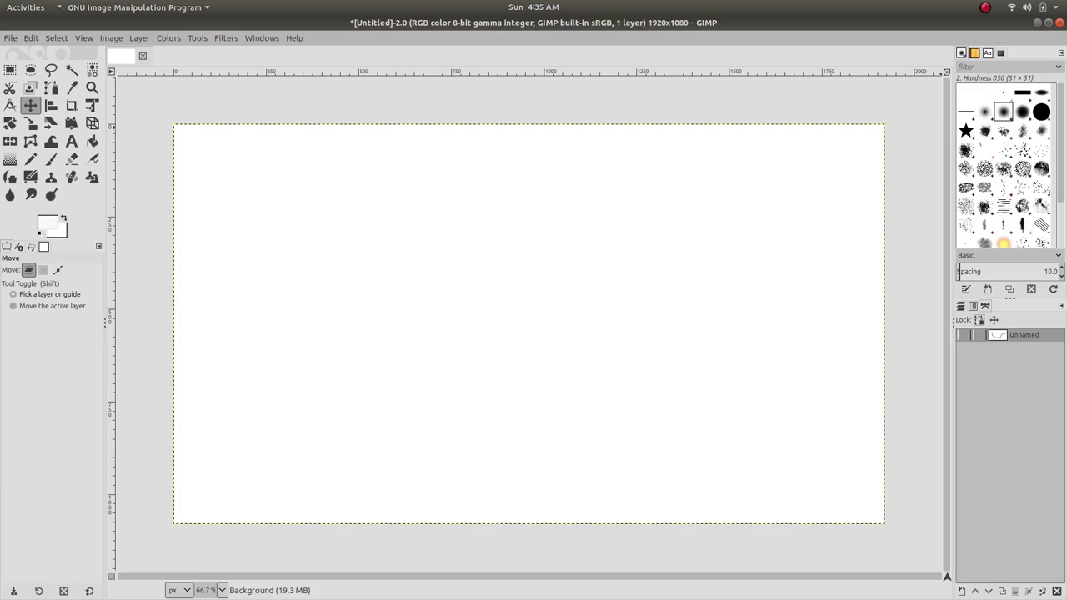
{"action": "left_click", "coordinate": [963, 334]}
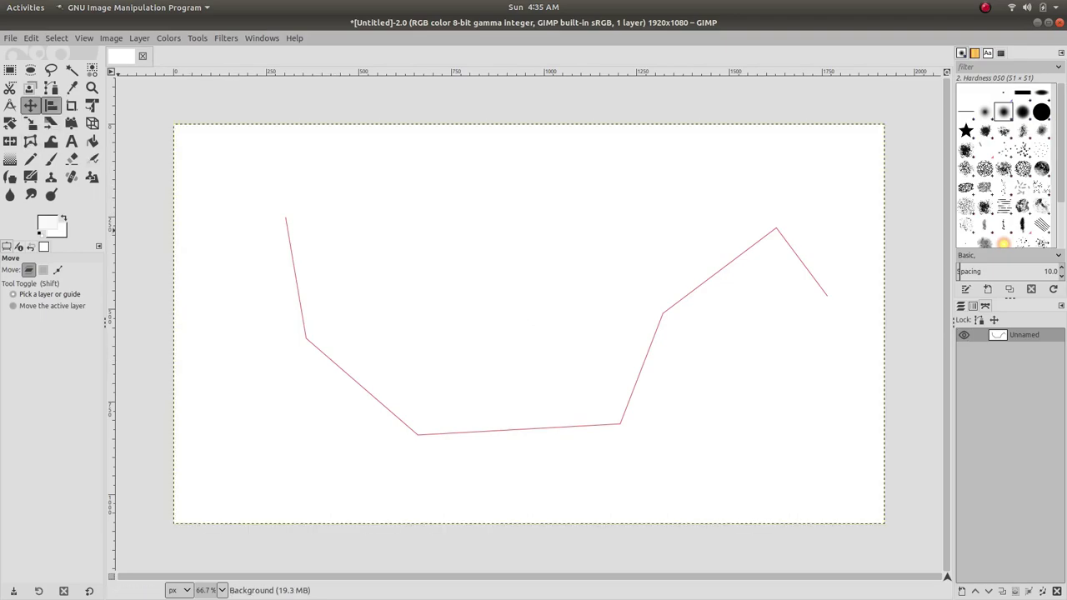
Reactivate the path with the Paths tool and shift the whole path slightly to the left in Move mode
{"action": "left_click", "coordinate": [51, 87]}
{"action": "left_click", "coordinate": [373, 396]}
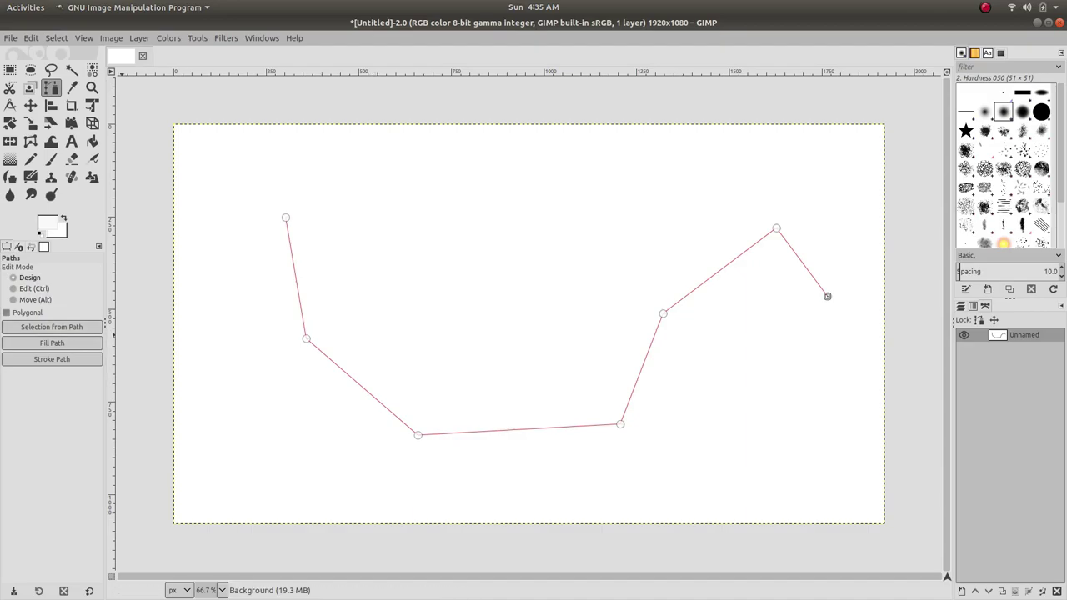
{"action": "left_click", "coordinate": [35, 299]}
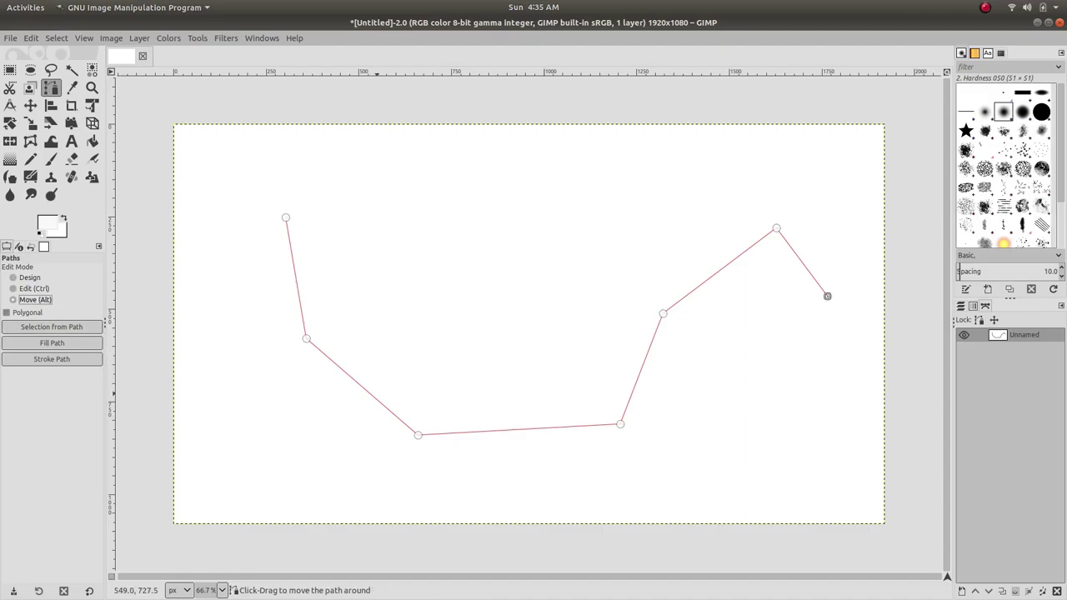
{"action": "left_click_drag", "start_coordinate": [372, 395], "coordinate": [324, 396]}
Try moving the path's last anchor down and to the right in Edit mode, and undo it
{"action": "left_click", "coordinate": [34, 289]}
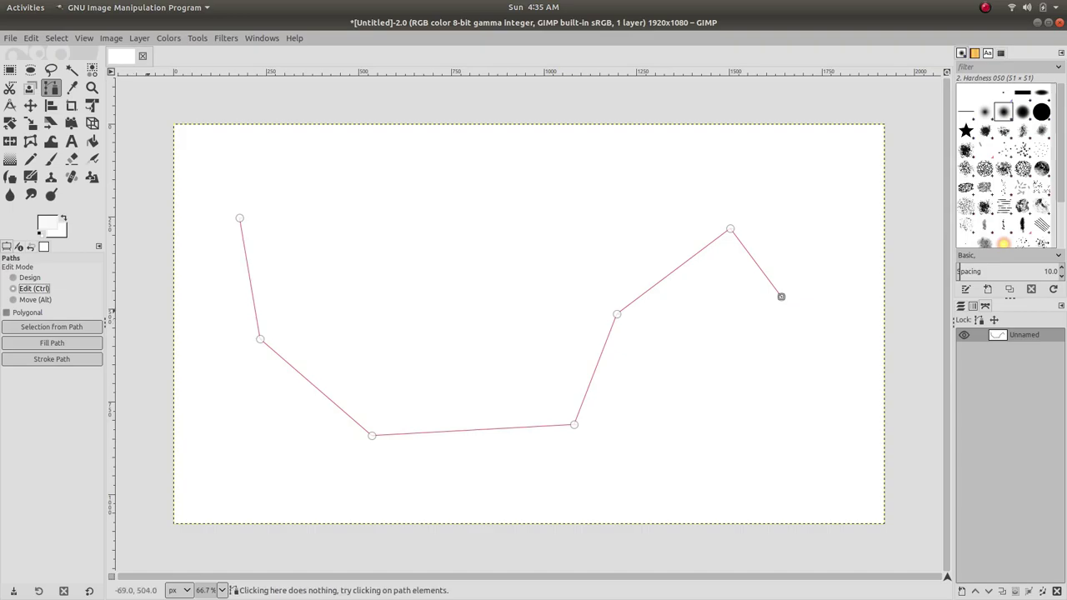
{"action": "left_click_drag", "start_coordinate": [781, 295], "coordinate": [818, 322]}
{"action": "key", "text": "ctrl+z"}
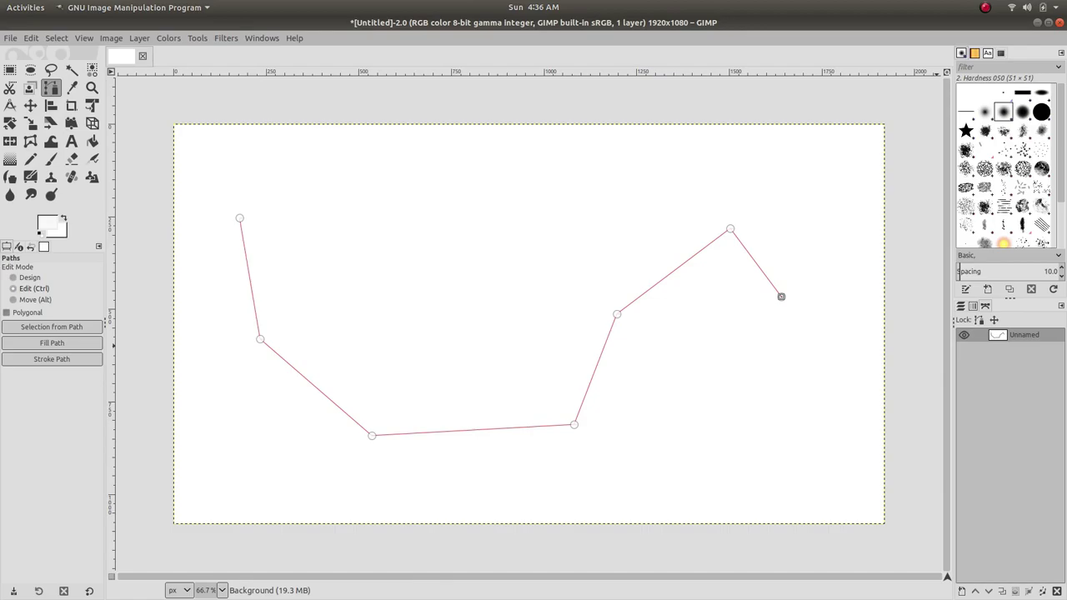
Show the layers list and choose the Paintbrush with the 2. Star brush
{"action": "left_click", "coordinate": [961, 306]}
{"action": "left_click", "coordinate": [985, 306]}
{"action": "key", "text": "ctrl+l"}
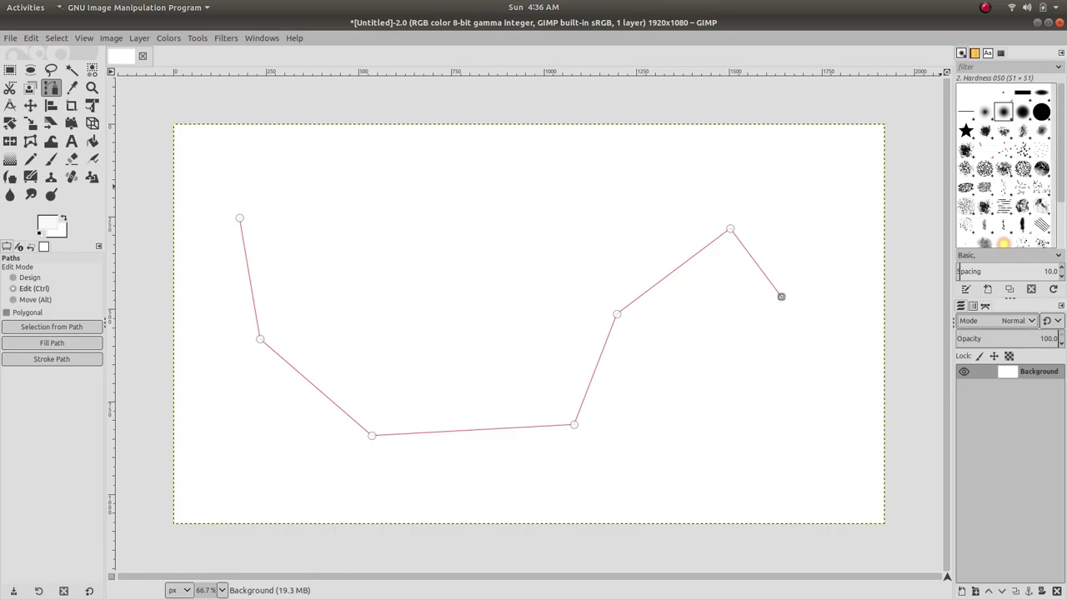
{"action": "left_click", "coordinate": [965, 130]}
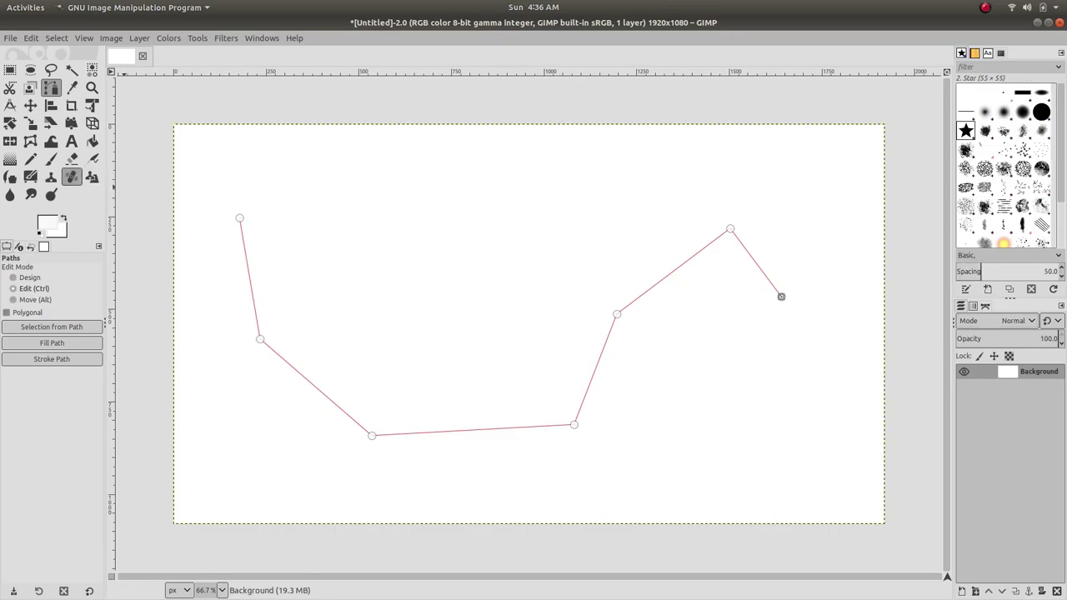
{"action": "left_click", "coordinate": [51, 159]}
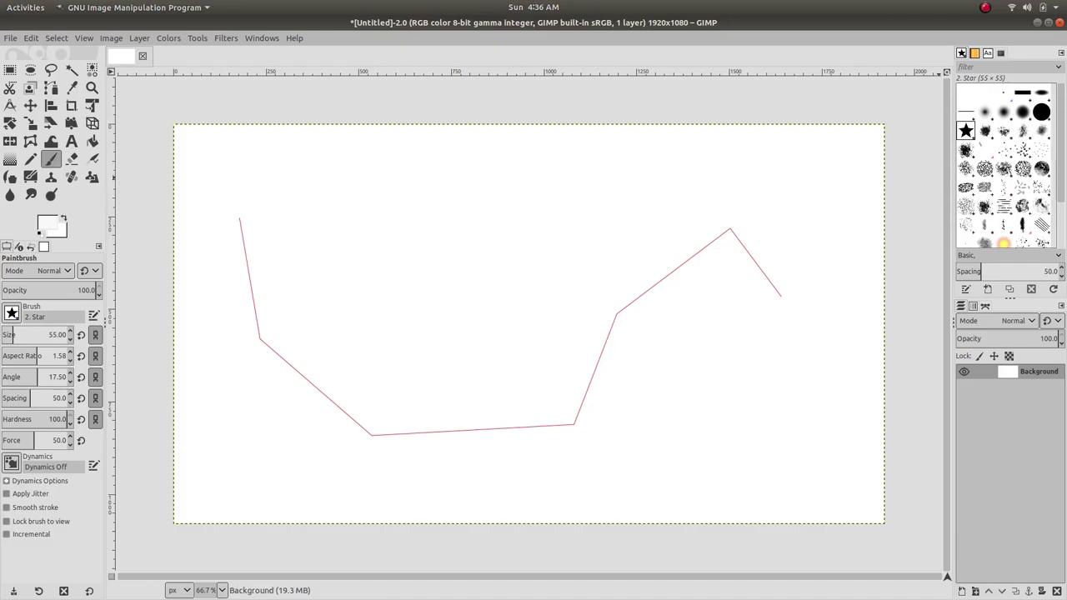
Undo a trial star-brush stroke and set the foreground color to bright red
{"action": "mouse_move", "coordinate": [384, 180]}
{"action": "left_mouse_down"}
{"action": "mouse_move", "coordinate": [402, 242]}
{"action": "mouse_move", "coordinate": [476, 247]}
{"action": "mouse_move", "coordinate": [502, 226]}
{"action": "mouse_move", "coordinate": [590, 239]}
{"action": "mouse_move", "coordinate": [555, 302]}
{"action": "left_mouse_up"}
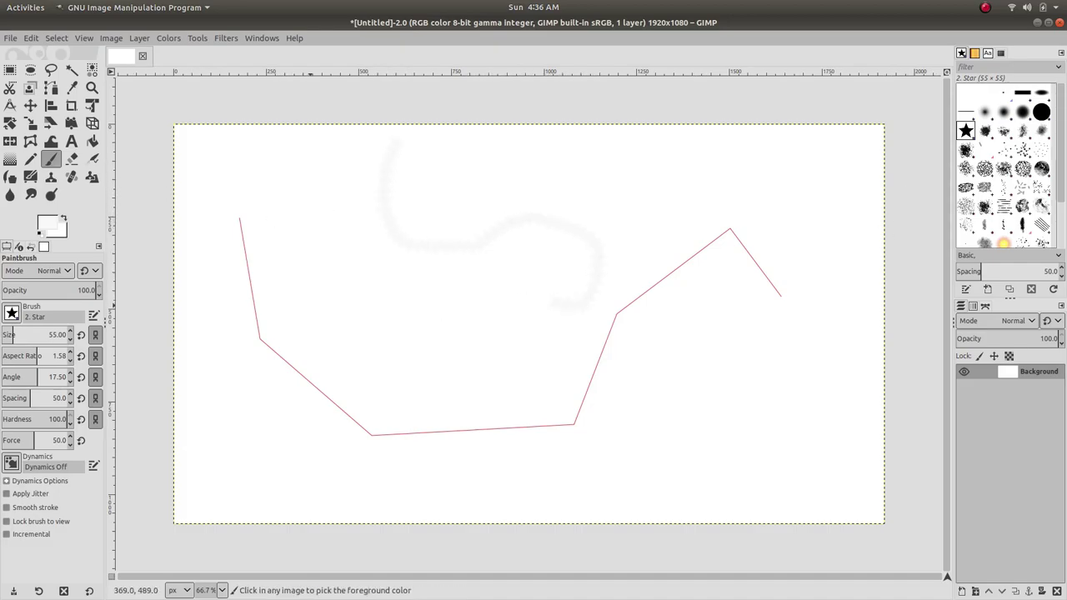
{"action": "key", "text": "ctrl+z"}
{"action": "left_click", "coordinate": [47, 222]}
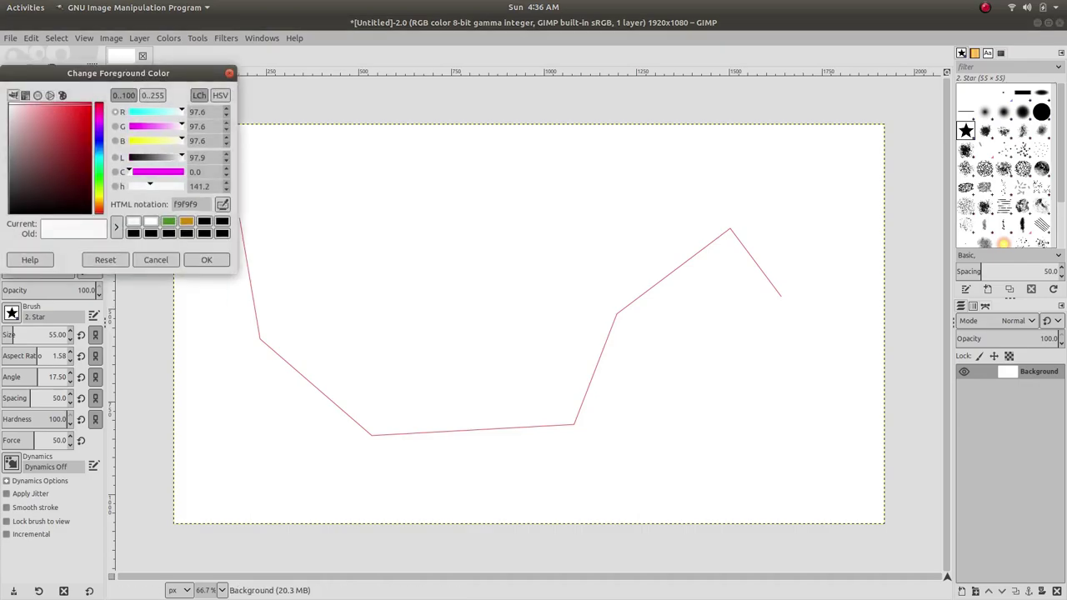
{"action": "left_click_drag", "start_coordinate": [86, 213], "coordinate": [91, 102]}
{"action": "left_click", "coordinate": [205, 259]}
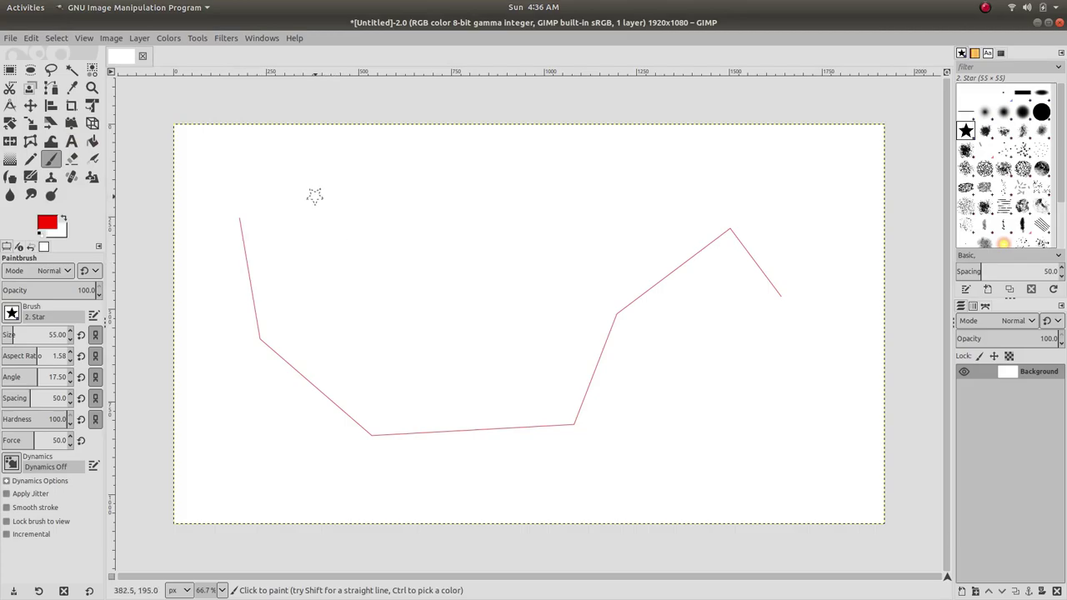
Try red star strokes on the canvas at brush sizes 55 and about 103.63, undoing each one
{"action": "mouse_move", "coordinate": [314, 196]}
{"action": "left_mouse_down"}
{"action": "mouse_move", "coordinate": [351, 279]}
{"action": "mouse_move", "coordinate": [430, 281]}
{"action": "mouse_move", "coordinate": [538, 228]}
{"action": "mouse_move", "coordinate": [654, 253]}
{"action": "left_mouse_up"}
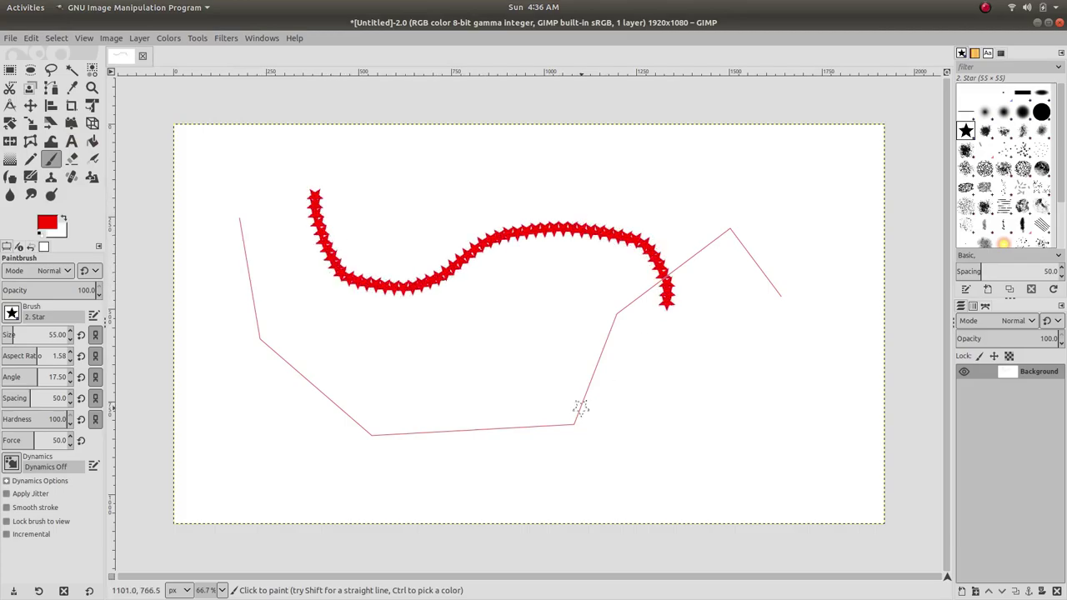
{"action": "key", "text": "ctrl+z"}
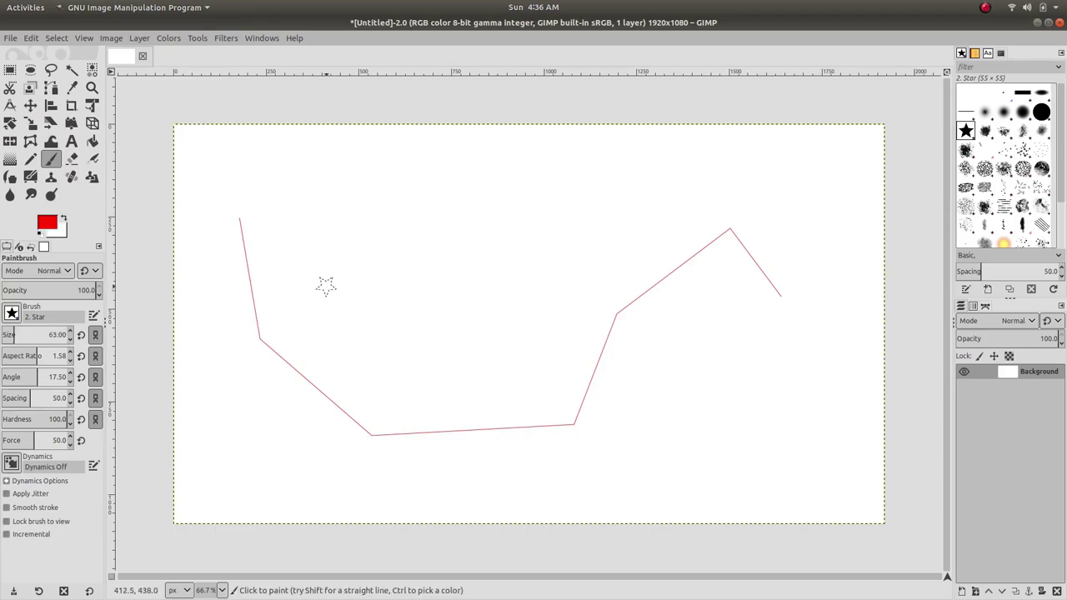
{"action": "left_click_drag", "start_coordinate": [33, 340], "coordinate": [38, 340]}
{"action": "scroll", "coordinate": [33, 334], "scroll_direction": "up", "scroll_amount": 3}
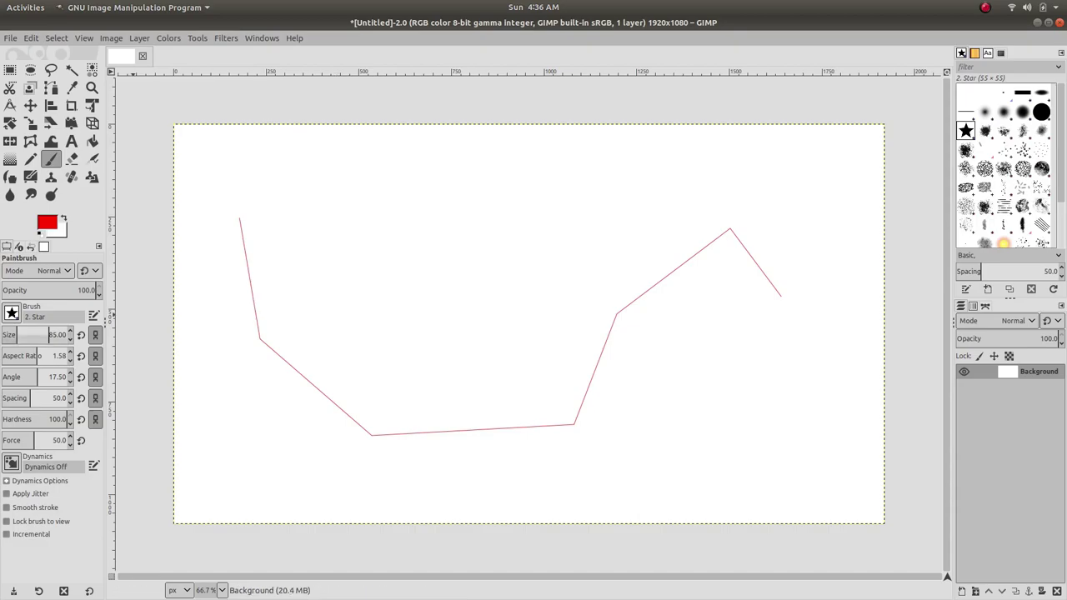
{"action": "left_click_drag", "start_coordinate": [33, 340], "coordinate": [45, 340]}
{"action": "left_click_drag", "start_coordinate": [358, 213], "coordinate": [381, 300]}
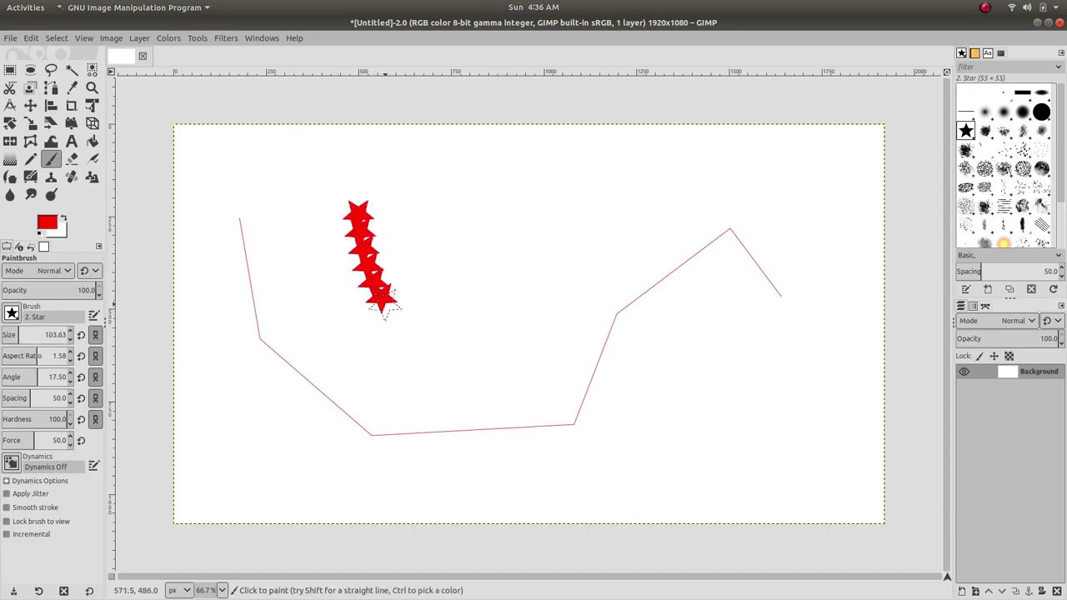
{"action": "key", "text": "ctrl+z"}
Set the star brush size to about 209.90, testing it with single stamps and undoing them
{"action": "left_click_drag", "start_coordinate": [40, 334], "coordinate": [45, 334]}
{"action": "left_click", "coordinate": [356, 266]}
{"action": "key", "text": "ctrl+z"}
{"action": "left_click", "coordinate": [414, 282]}
{"action": "key", "text": "ctrl+z"}
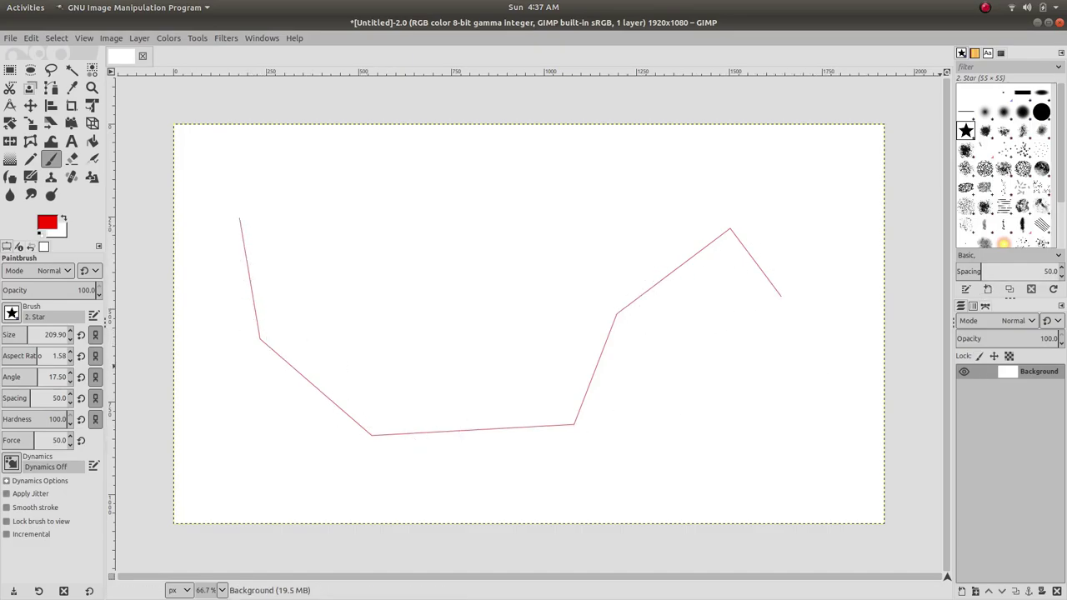
Stroke the path with a paint tool, using the Paintbrush and its red star brush
{"action": "left_click", "coordinate": [985, 306]}
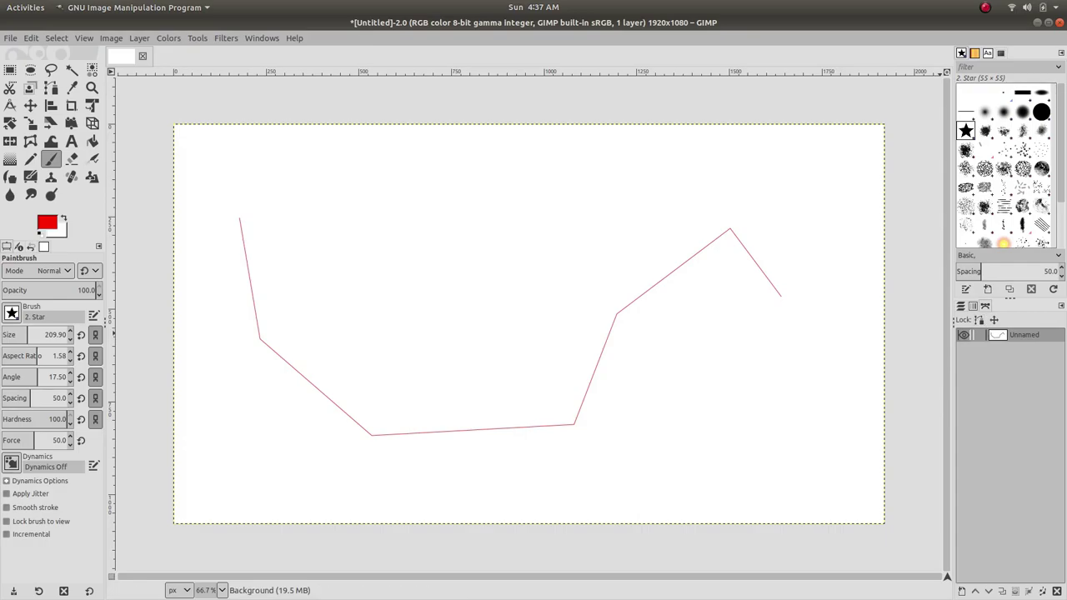
{"action": "right_click", "coordinate": [1023, 334]}
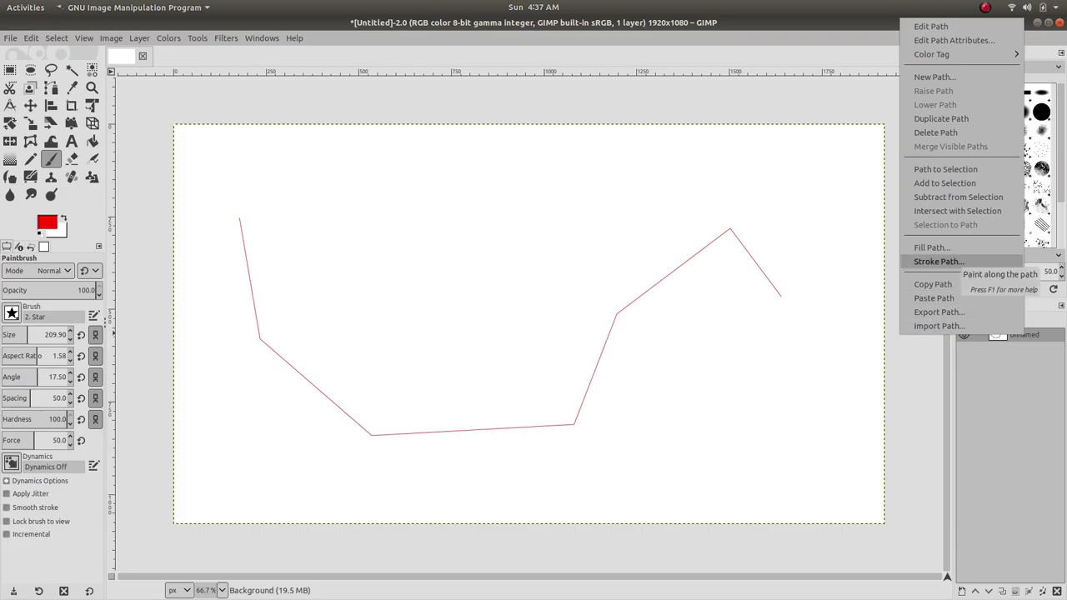
{"action": "left_click", "coordinate": [938, 261]}
{"action": "mouse_move", "coordinate": [942, 176]}
{"action": "left_mouse_down"}
{"action": "mouse_move", "coordinate": [557, 159]}
{"action": "mouse_move", "coordinate": [461, 122]}
{"action": "left_mouse_up"}
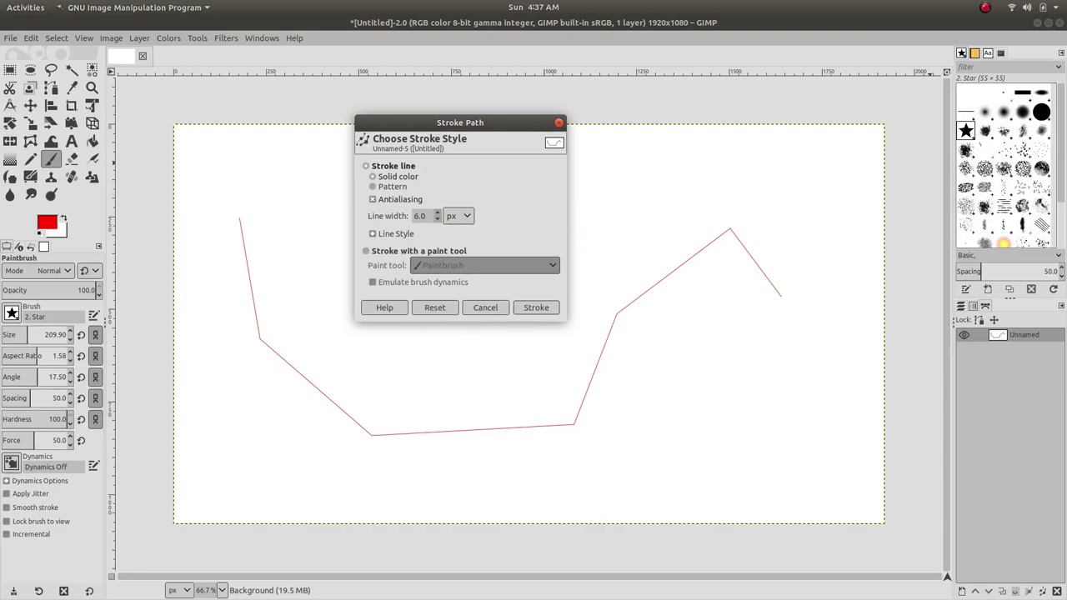
{"action": "left_click", "coordinate": [416, 251]}
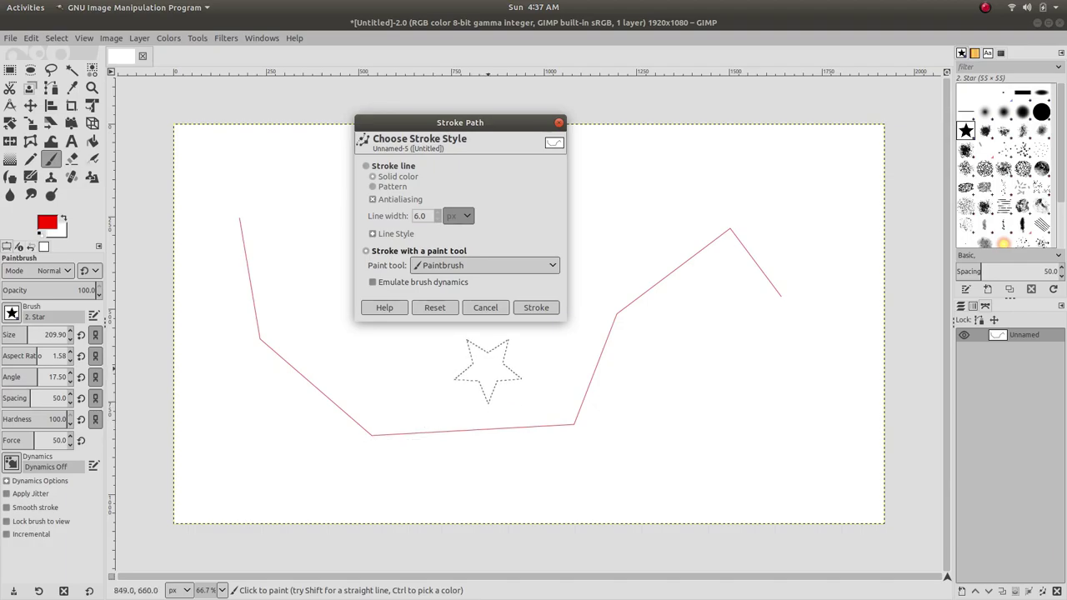
{"action": "left_click", "coordinate": [535, 307]}
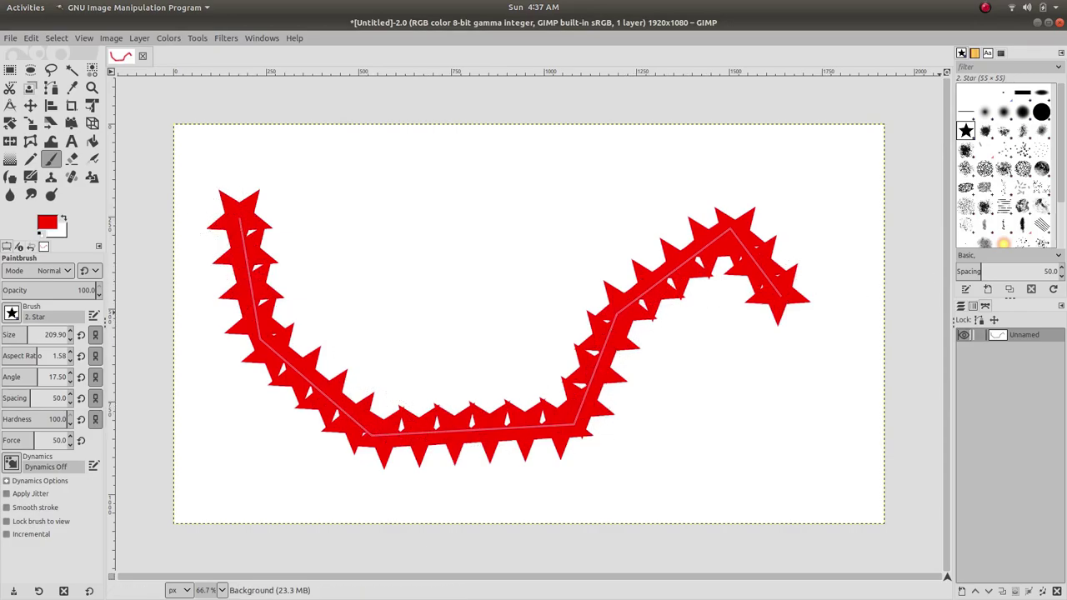
Hide the path to view the star trail alone, and undo both the hiding and the path stroke
{"action": "left_click", "coordinate": [963, 335]}
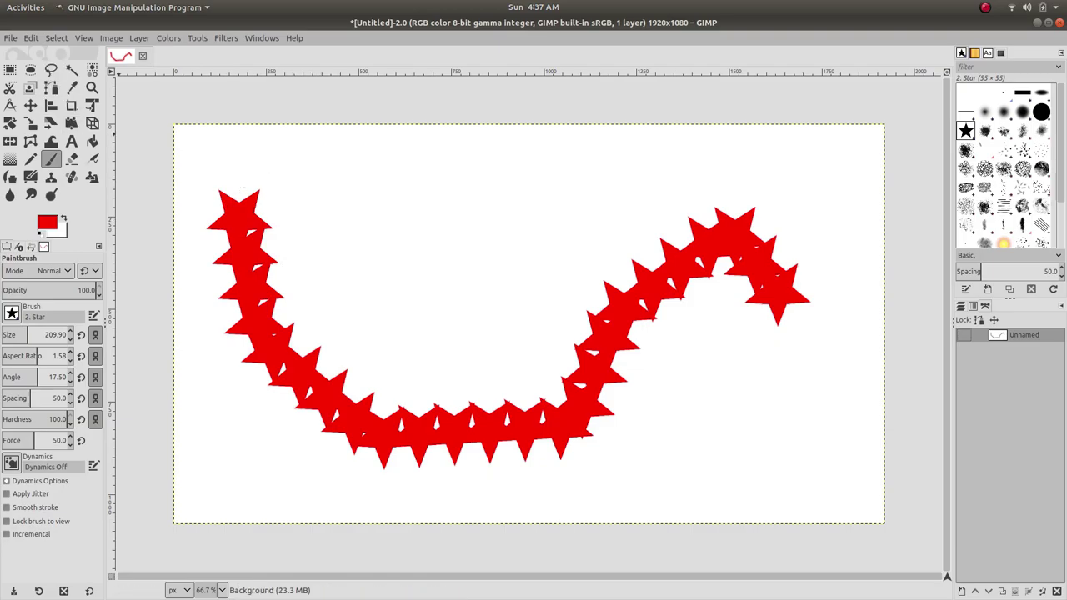
{"action": "left_click", "coordinate": [31, 37]}
{"action": "left_click", "coordinate": [58, 47]}
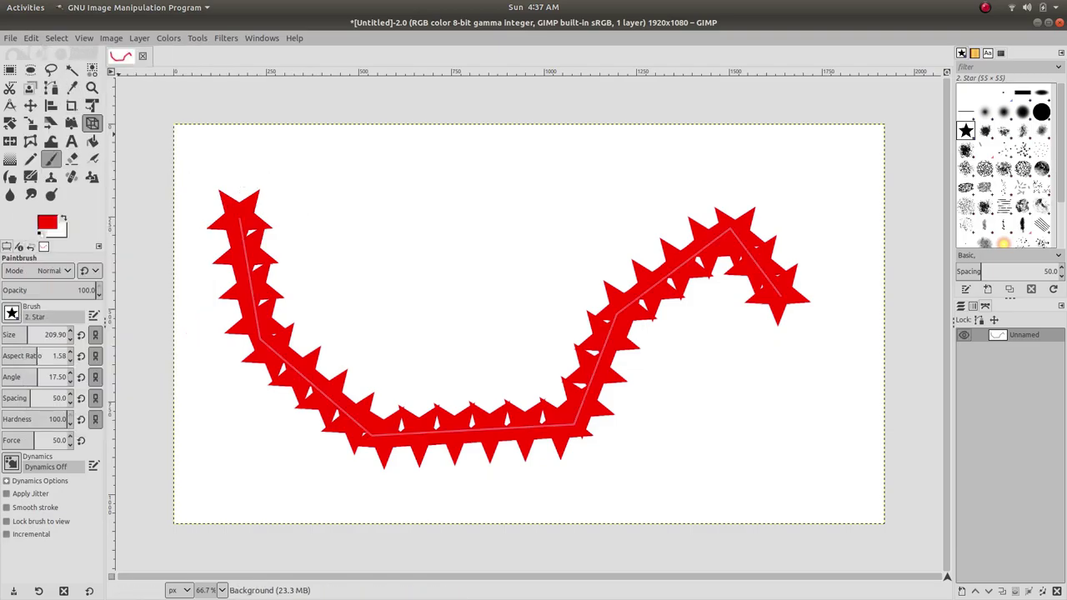
{"action": "left_click", "coordinate": [31, 38]}
{"action": "left_click", "coordinate": [58, 47]}
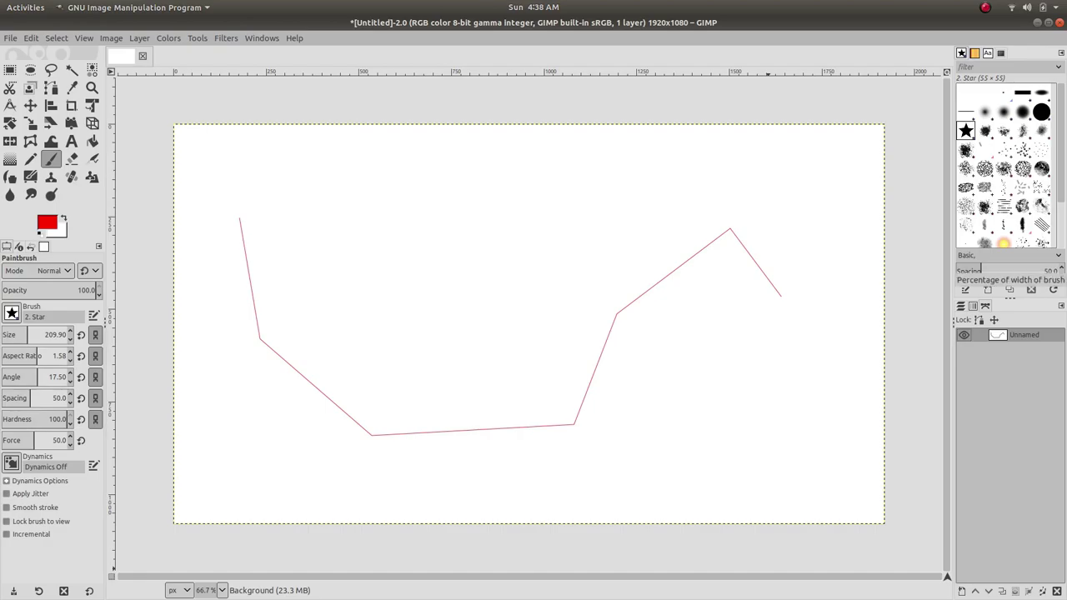
Increase the star brush spacing to about 119.3, stroke the path with the Paintbrush again, and undo the stroke
{"action": "left_click_drag", "start_coordinate": [980, 270], "coordinate": [985, 270]}
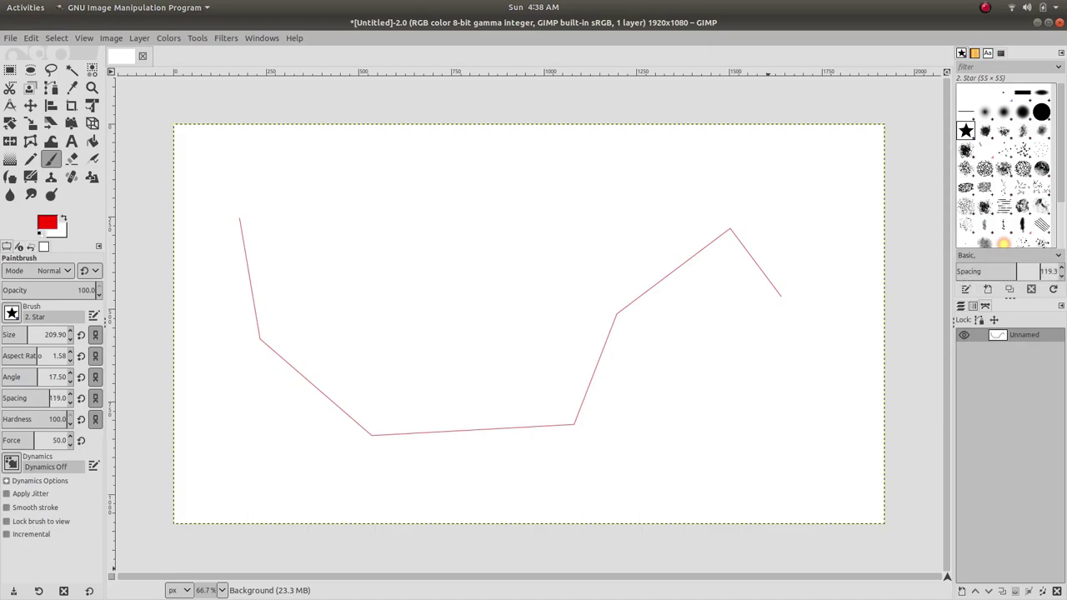
{"action": "right_click", "coordinate": [971, 334]}
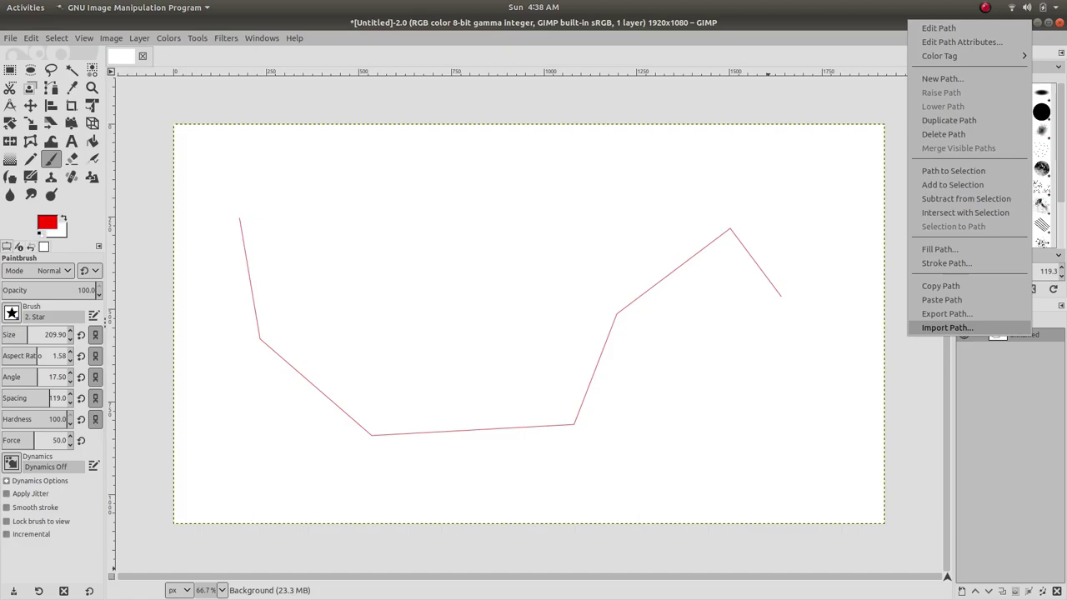
{"action": "left_click", "coordinate": [946, 262]}
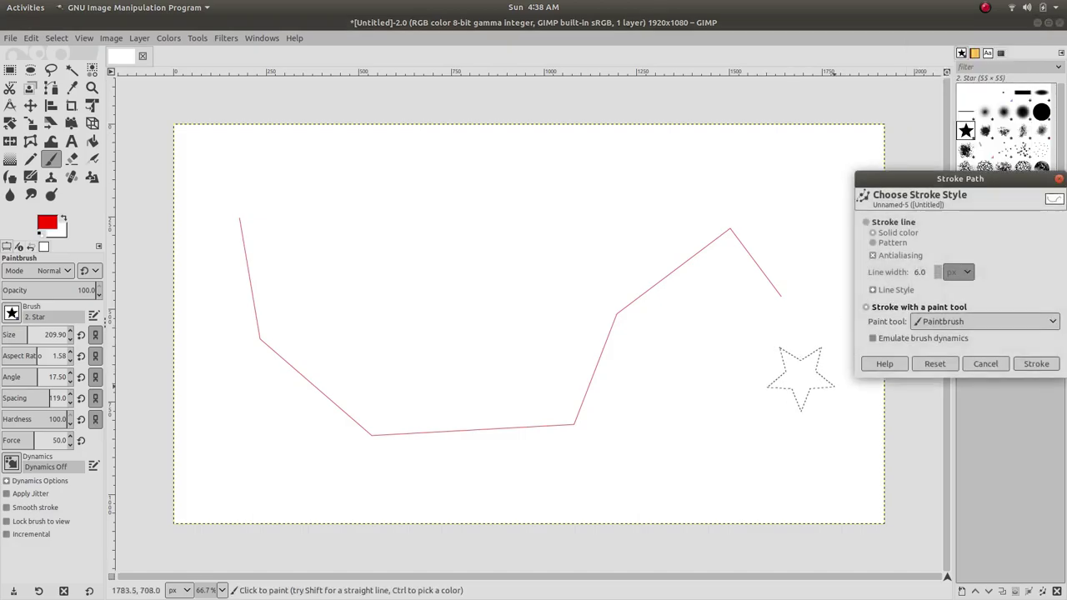
{"action": "left_click", "coordinate": [1036, 363]}
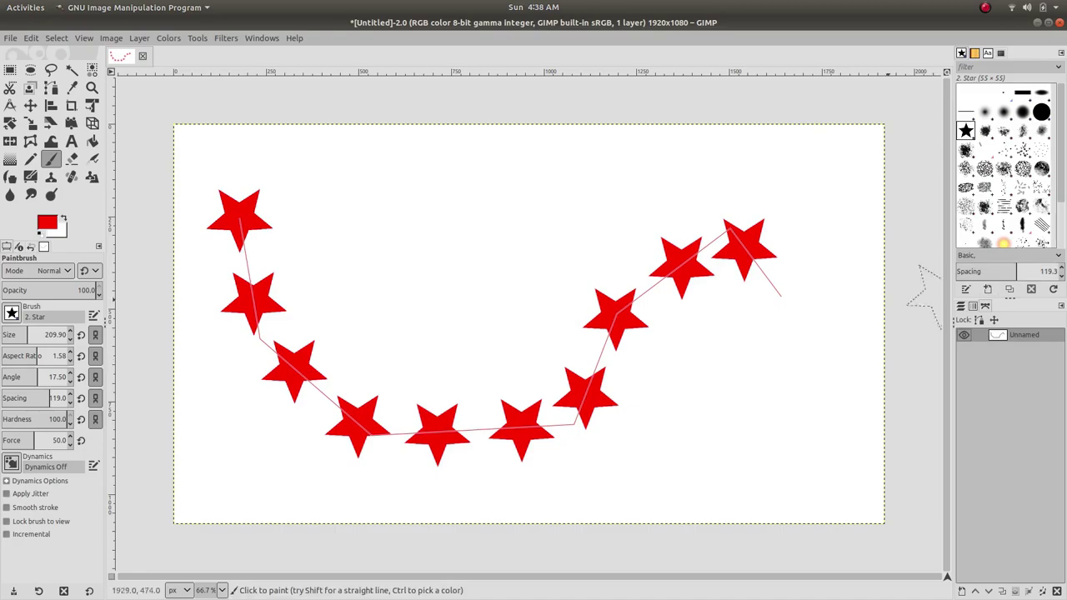
{"action": "key", "text": "ctrl+z"}
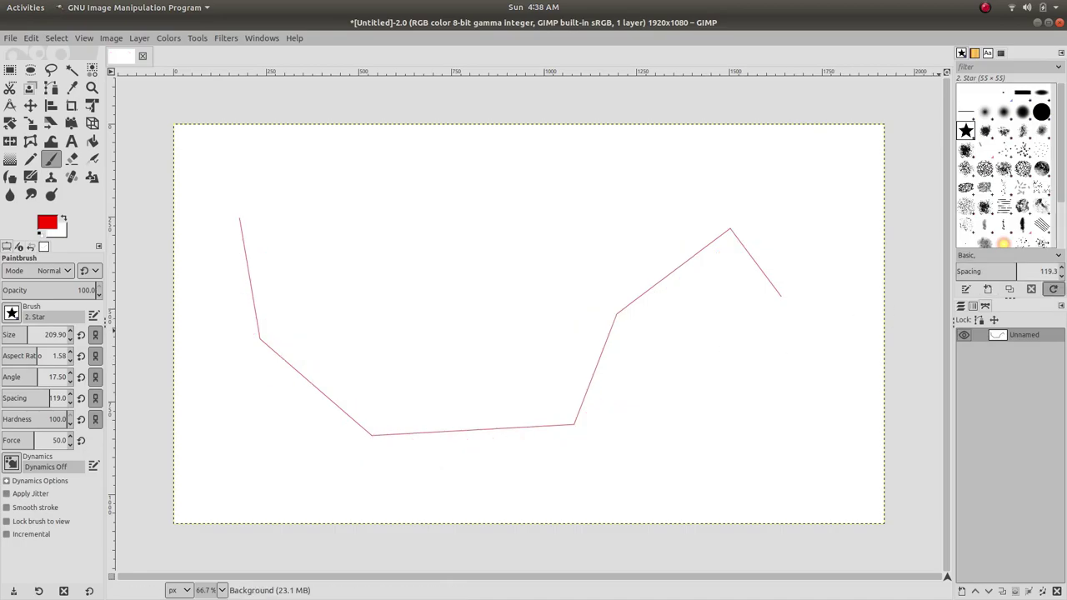
Increase the star brush spacing to about 137.6, stroke the path with the Paintbrush, and undo the stroke
{"action": "left_click", "coordinate": [1027, 271]}
{"action": "right_click", "coordinate": [972, 334]}
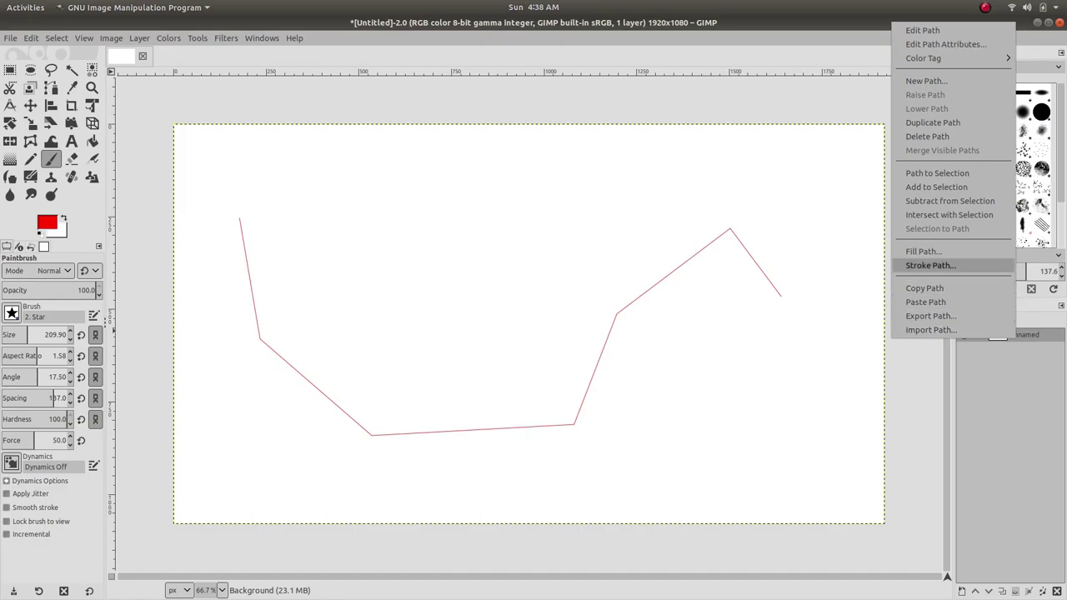
{"action": "left_click", "coordinate": [930, 265]}
{"action": "left_click", "coordinate": [1036, 364]}
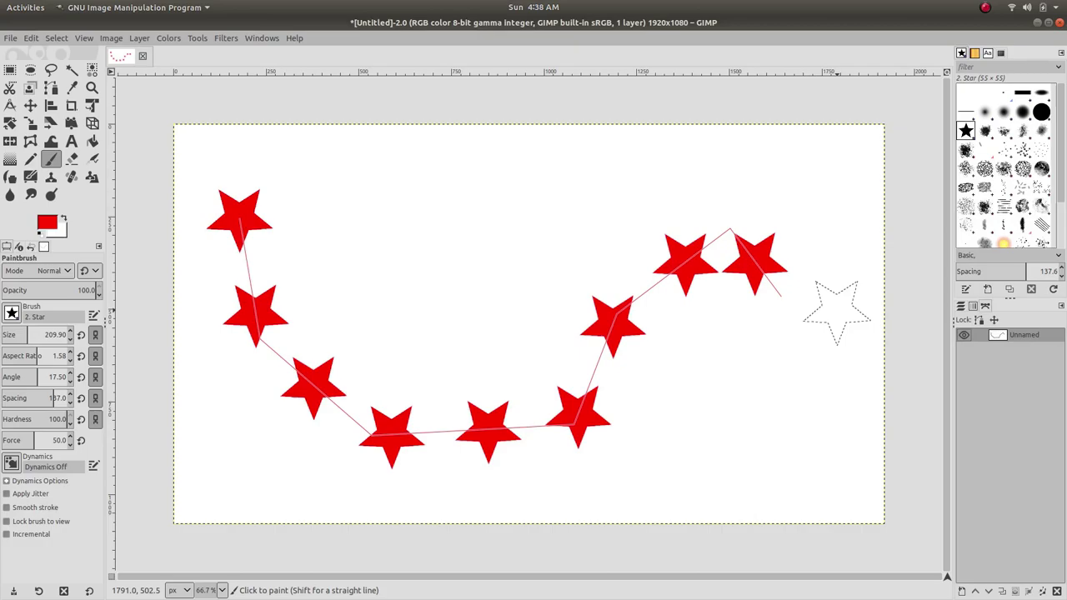
{"action": "key", "text": "ctrl+z"}
Increase the star brush spacing to about 183.9, stroke the path with the Paintbrush, and undo that stroke
{"action": "left_click", "coordinate": [1038, 267]}
{"action": "left_click_drag", "start_coordinate": [1039, 271], "coordinate": [1042, 271]}
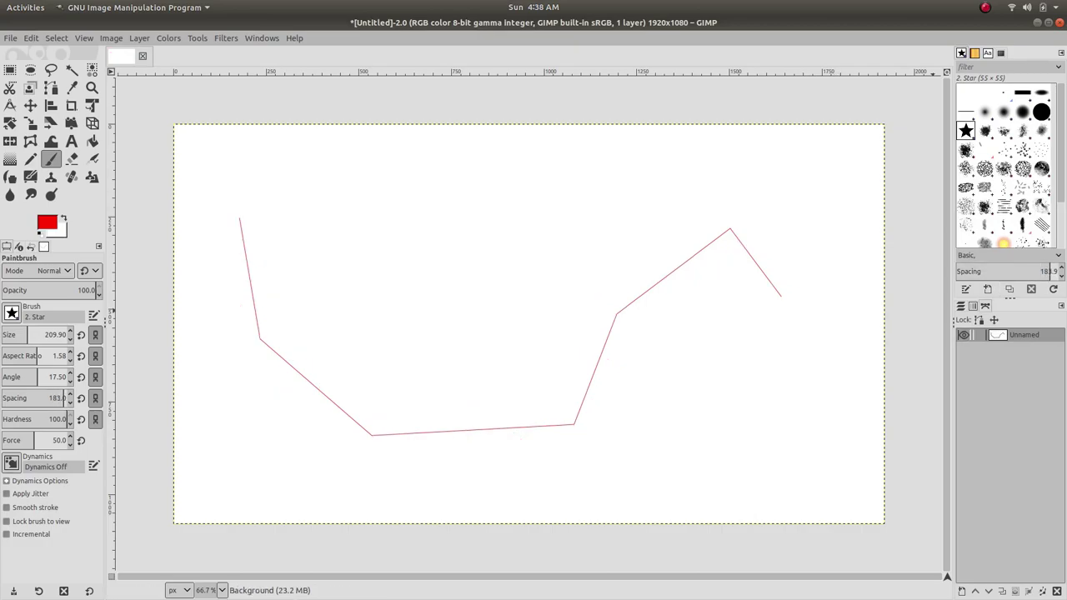
{"action": "right_click", "coordinate": [1030, 337]}
{"action": "left_click", "coordinate": [934, 260]}
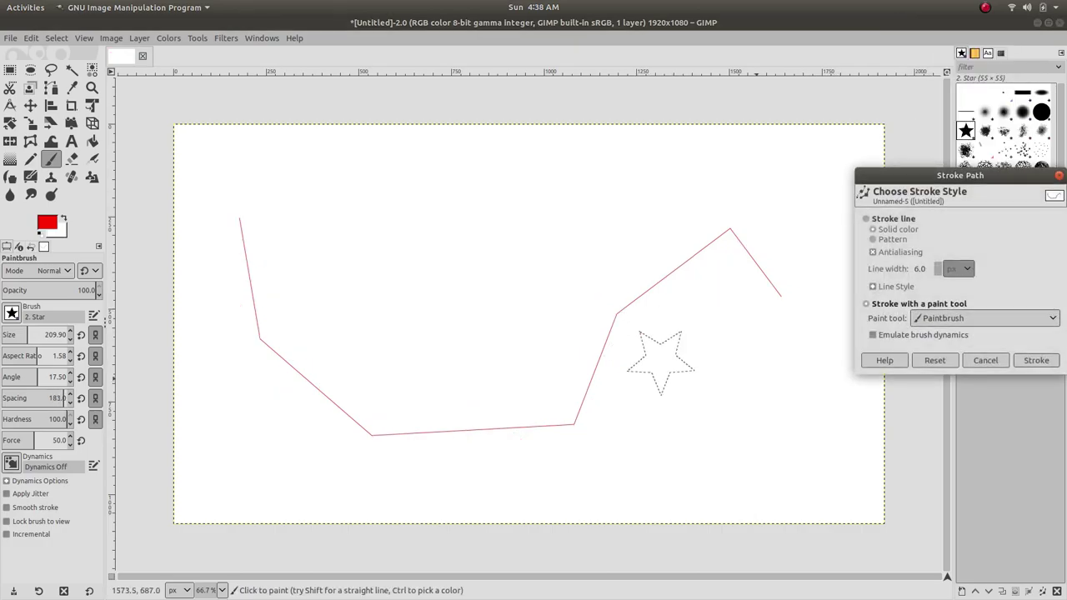
{"action": "left_click", "coordinate": [1036, 360]}
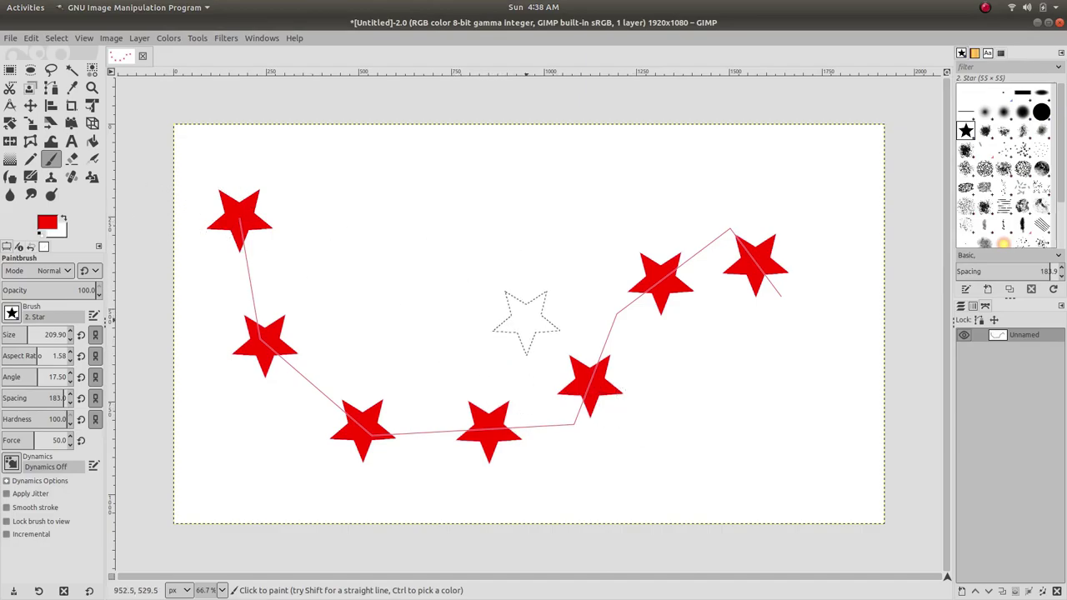
{"action": "key", "text": "ctrl+z"}
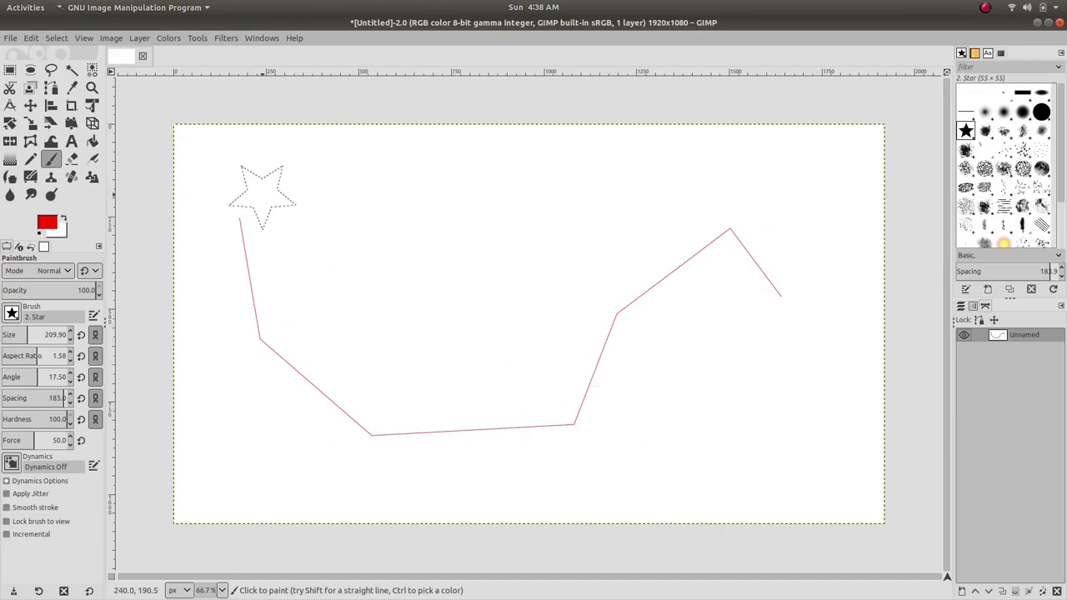
{"action": "left_click", "coordinate": [31, 37]}
{"action": "mouse_move", "coordinate": [10, 37]}
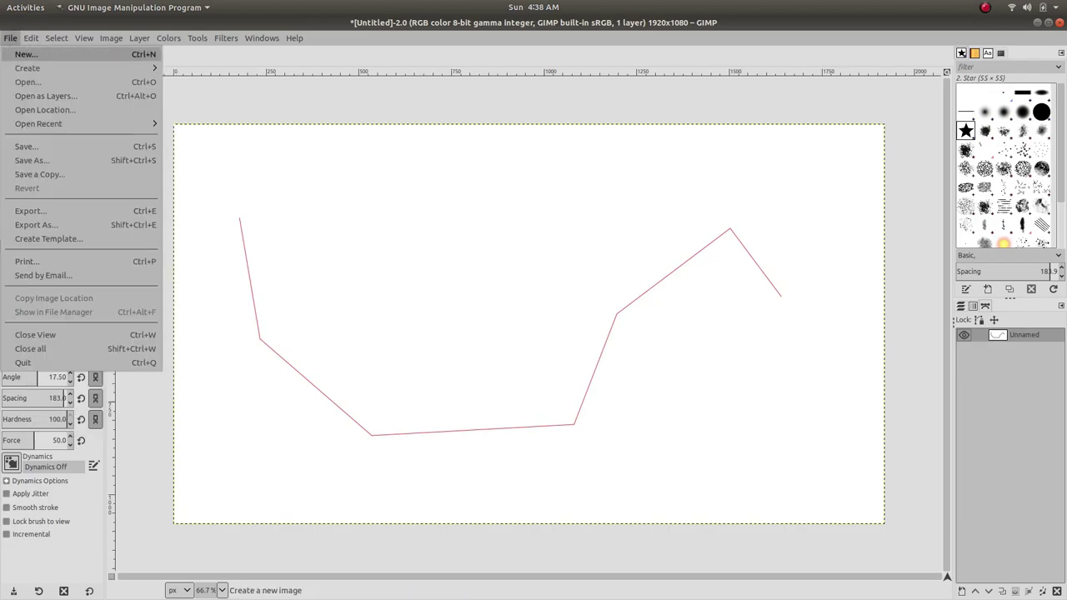
{"action": "left_click", "coordinate": [25, 55]}
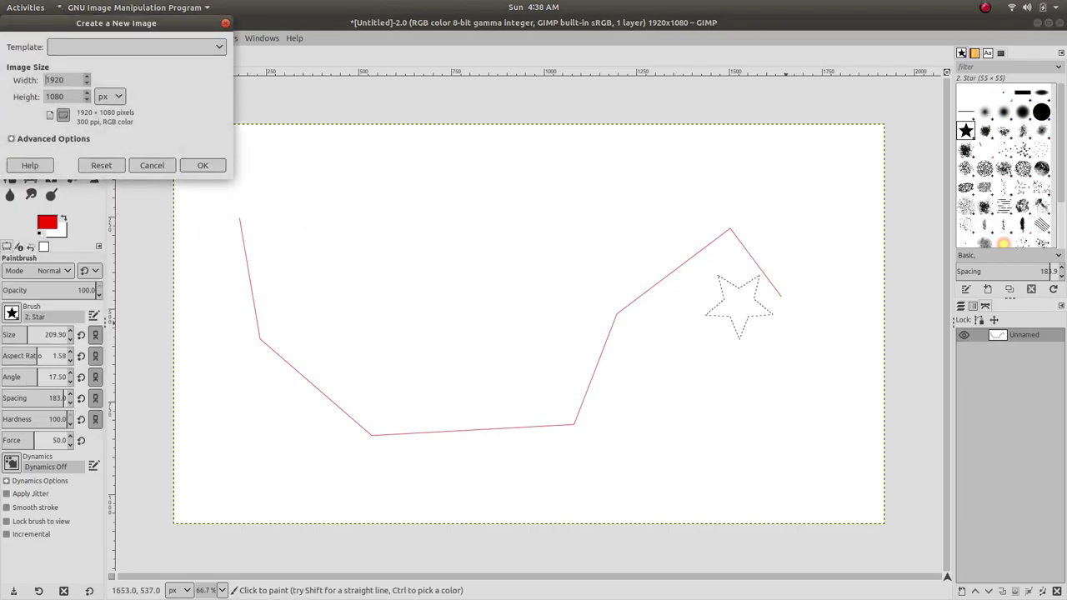
{"action": "left_click", "coordinate": [152, 165]}
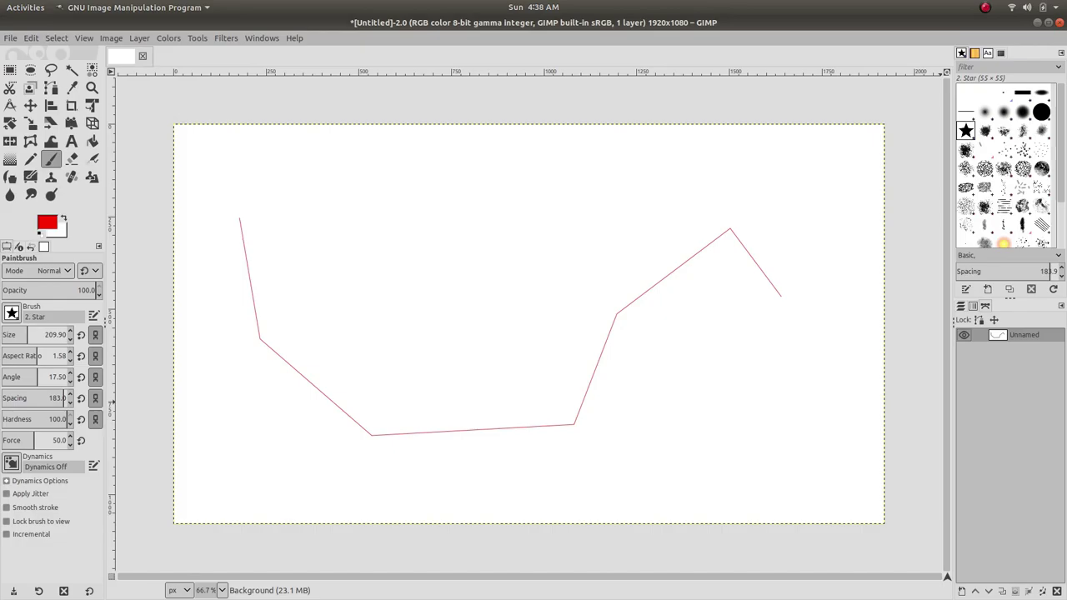
Add a new 1920 × 1080 px layer filled with transparency above the Background layer
{"action": "right_click", "coordinate": [1017, 370]}
{"action": "left_click", "coordinate": [917, 119]}
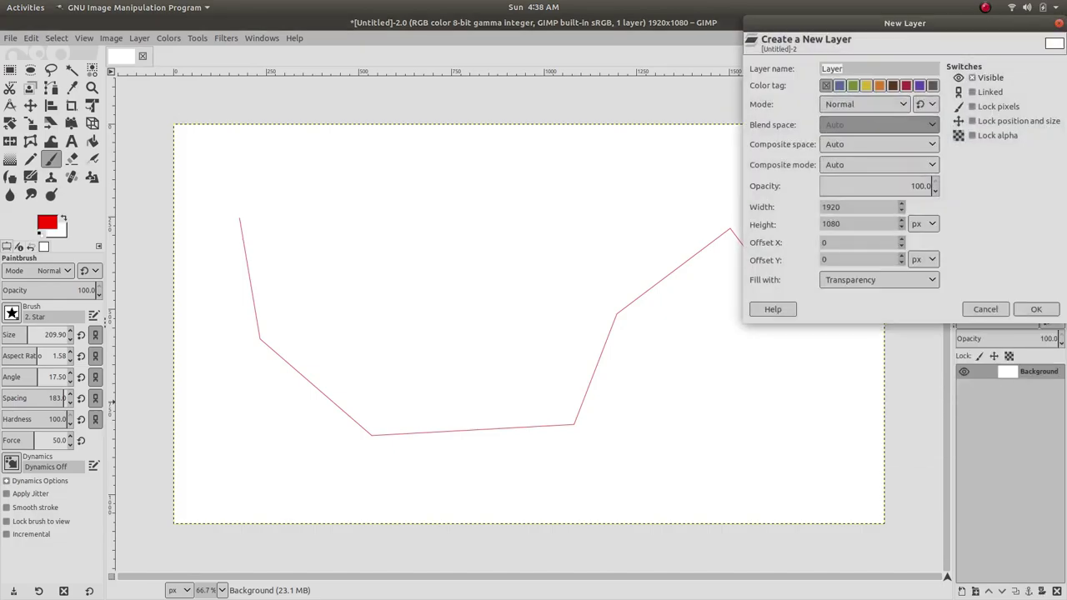
{"action": "left_click", "coordinate": [1036, 309]}
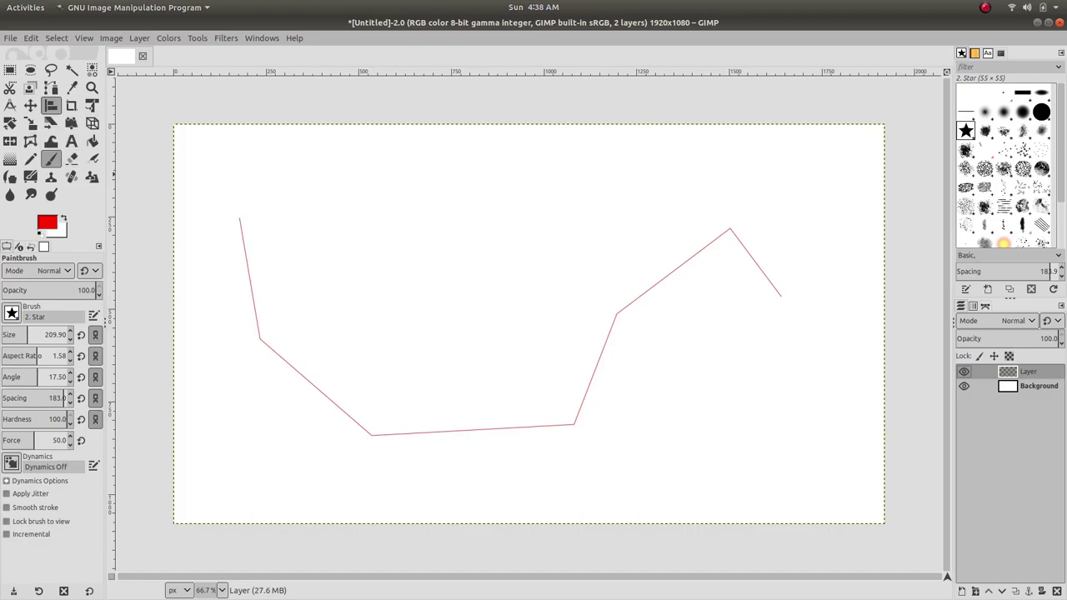
Paint a closed red flower outline above the path on the new layer, using the Paintbrush with the 2. Hardness 050 brush
{"action": "left_click", "coordinate": [51, 105]}
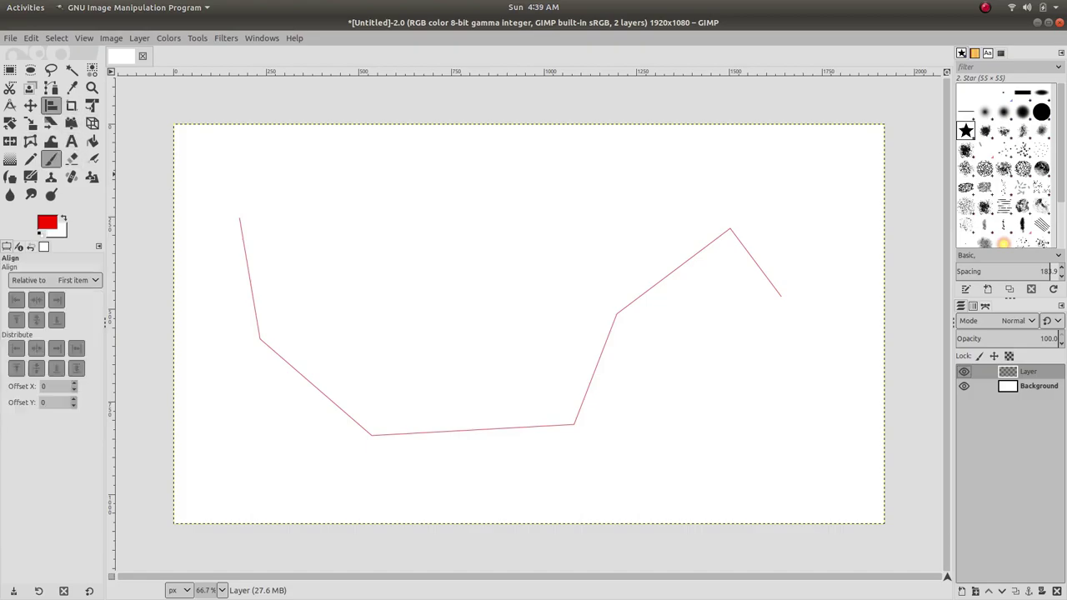
{"action": "left_click", "coordinate": [51, 160]}
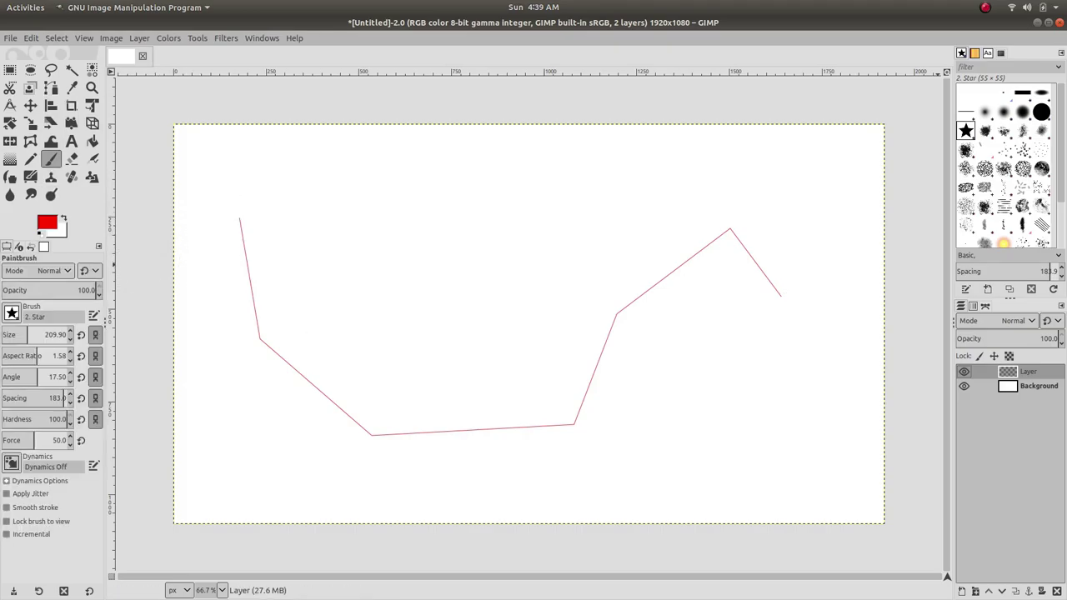
{"action": "left_click", "coordinate": [1003, 111]}
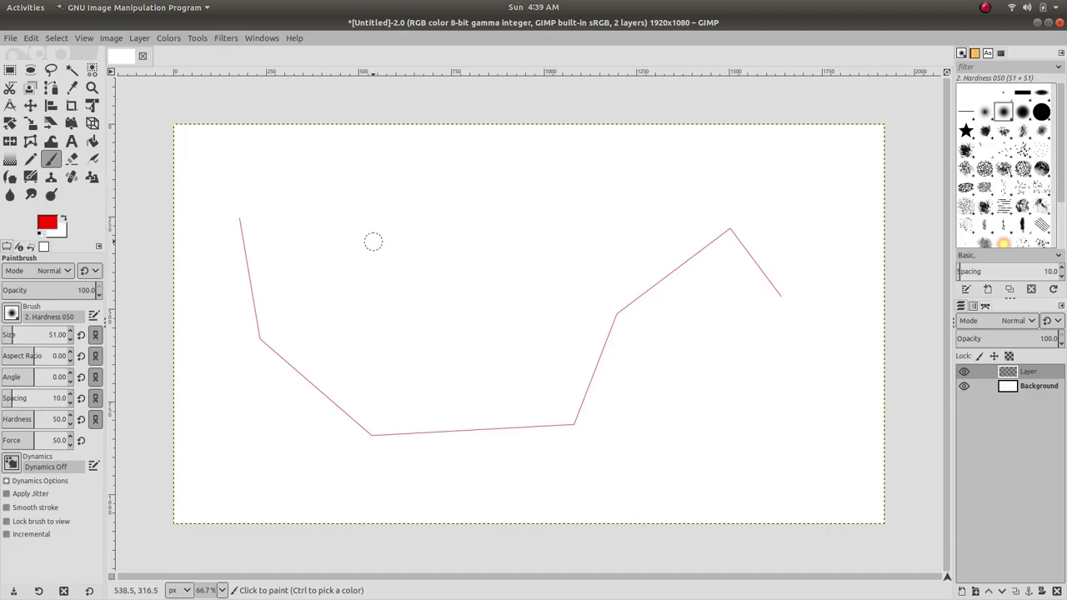
{"action": "mouse_move", "coordinate": [373, 242]}
{"action": "left_mouse_down"}
{"action": "mouse_move", "coordinate": [360, 205]}
{"action": "mouse_move", "coordinate": [392, 180]}
{"action": "left_mouse_up"}
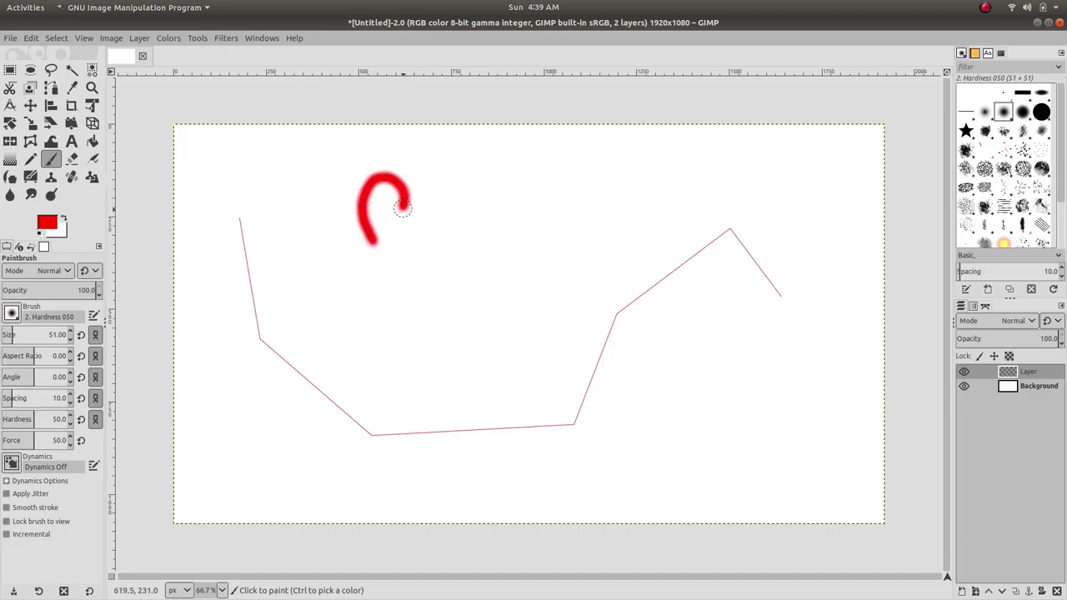
{"action": "mouse_move", "coordinate": [399, 218]}
{"action": "left_mouse_down"}
{"action": "mouse_move", "coordinate": [435, 196]}
{"action": "mouse_move", "coordinate": [458, 216]}
{"action": "mouse_move", "coordinate": [458, 241]}
{"action": "mouse_move", "coordinate": [421, 260]}
{"action": "mouse_move", "coordinate": [404, 254]}
{"action": "mouse_move", "coordinate": [420, 279]}
{"action": "mouse_move", "coordinate": [411, 296]}
{"action": "mouse_move", "coordinate": [389, 295]}
{"action": "mouse_move", "coordinate": [381, 266]}
{"action": "mouse_move", "coordinate": [355, 278]}
{"action": "mouse_move", "coordinate": [335, 264]}
{"action": "mouse_move", "coordinate": [337, 234]}
{"action": "mouse_move", "coordinate": [375, 244]}
{"action": "left_mouse_up"}
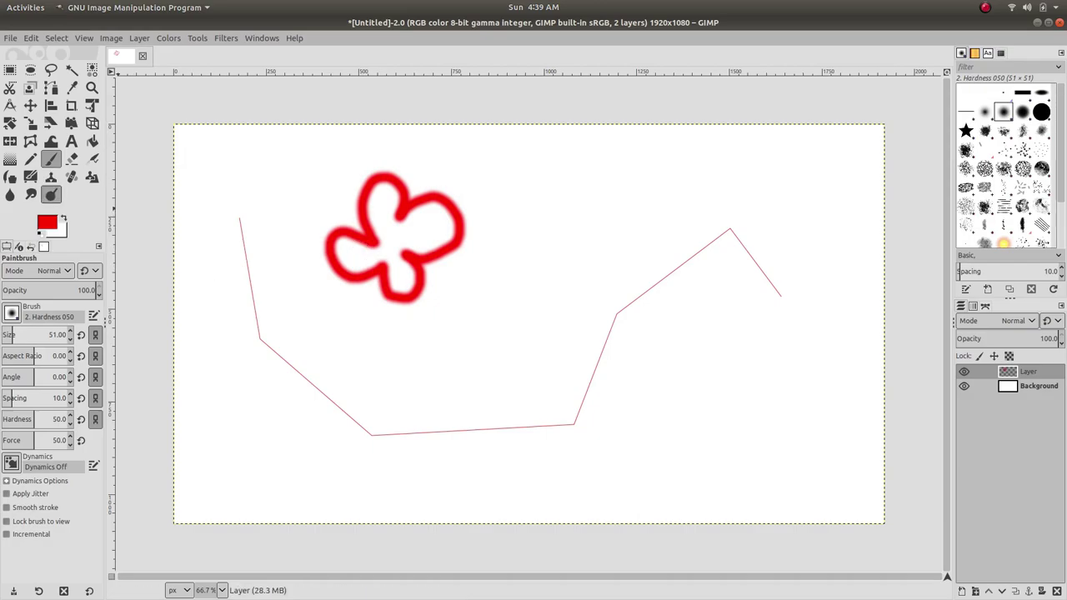
Set Bucket Fill to pattern fill with Pine, fill the inside of the flower, and undo the fill
{"action": "left_click", "coordinate": [92, 141]}
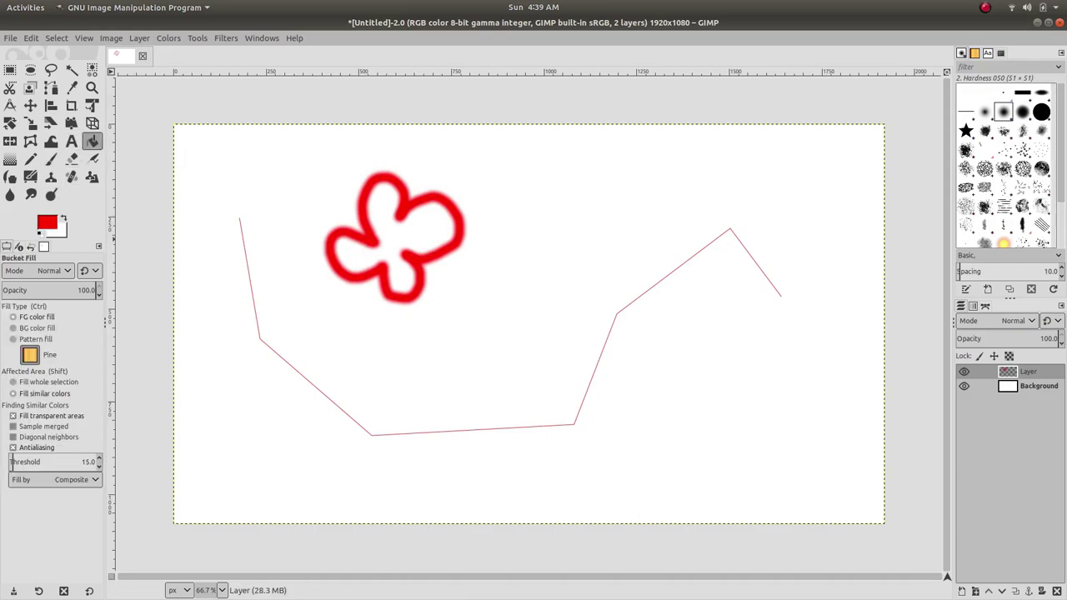
{"action": "left_click", "coordinate": [35, 338]}
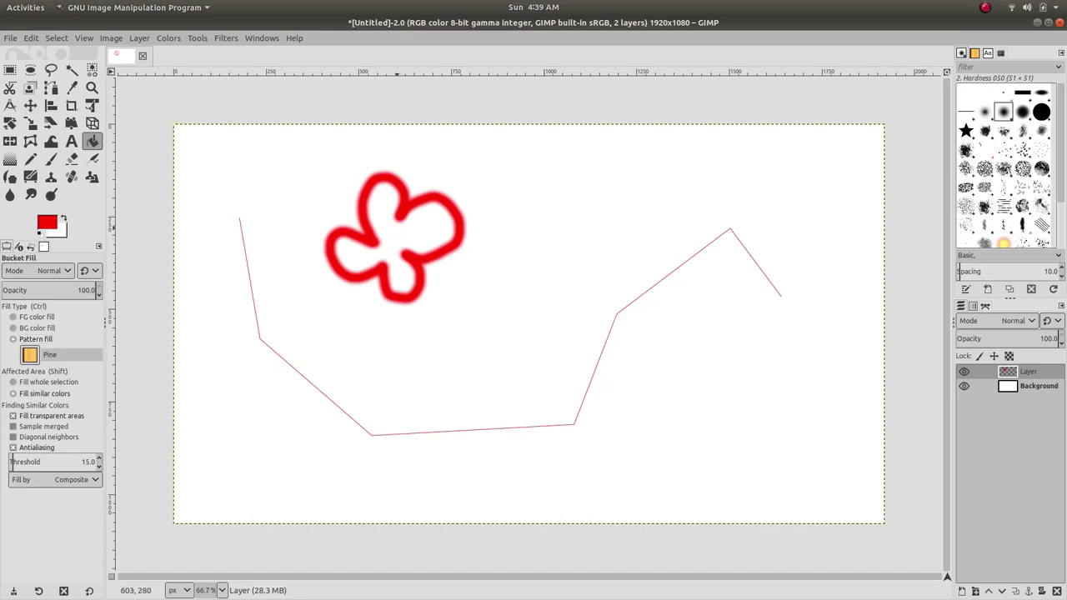
{"action": "left_click", "coordinate": [398, 227]}
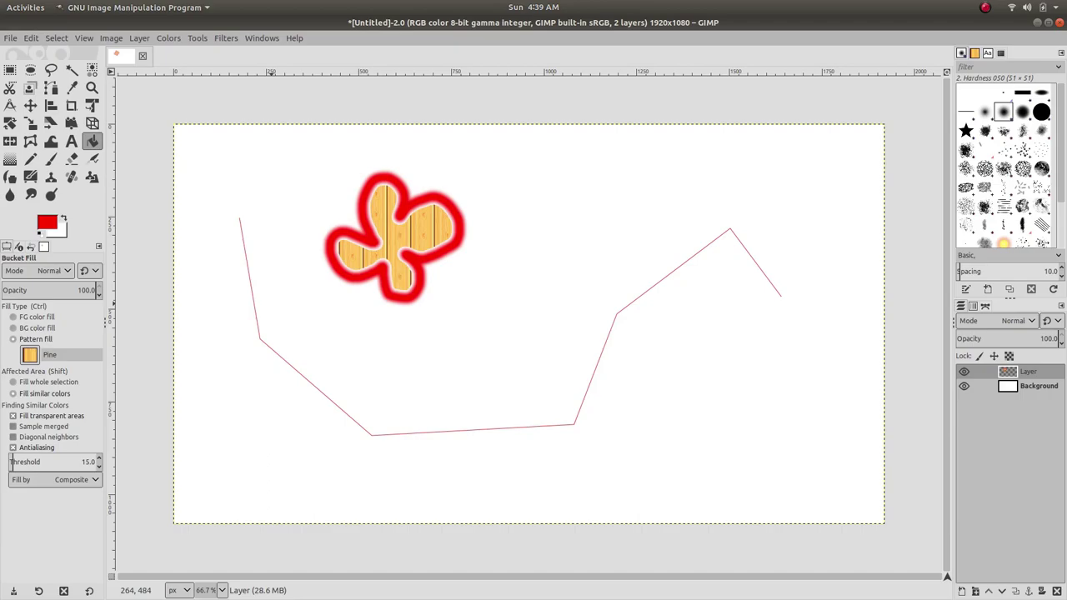
{"action": "key", "text": "ctrl+z"}
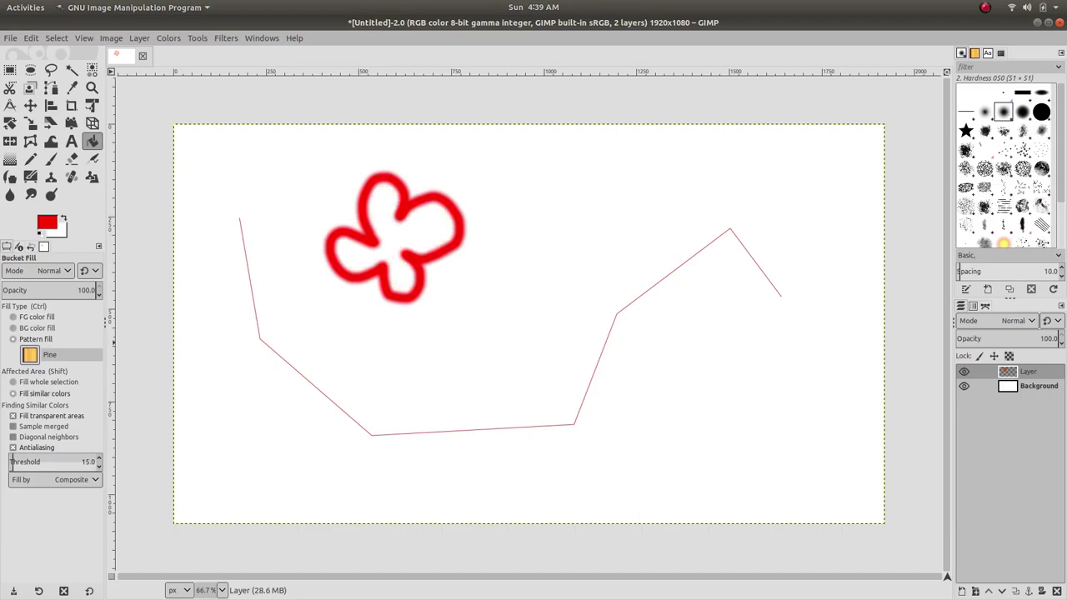
Raise the Bucket Fill threshold to about 40.3, fill the flower with the Pine pattern again, and undo it
{"action": "left_click", "coordinate": [21, 459]}
{"action": "left_click", "coordinate": [392, 236]}
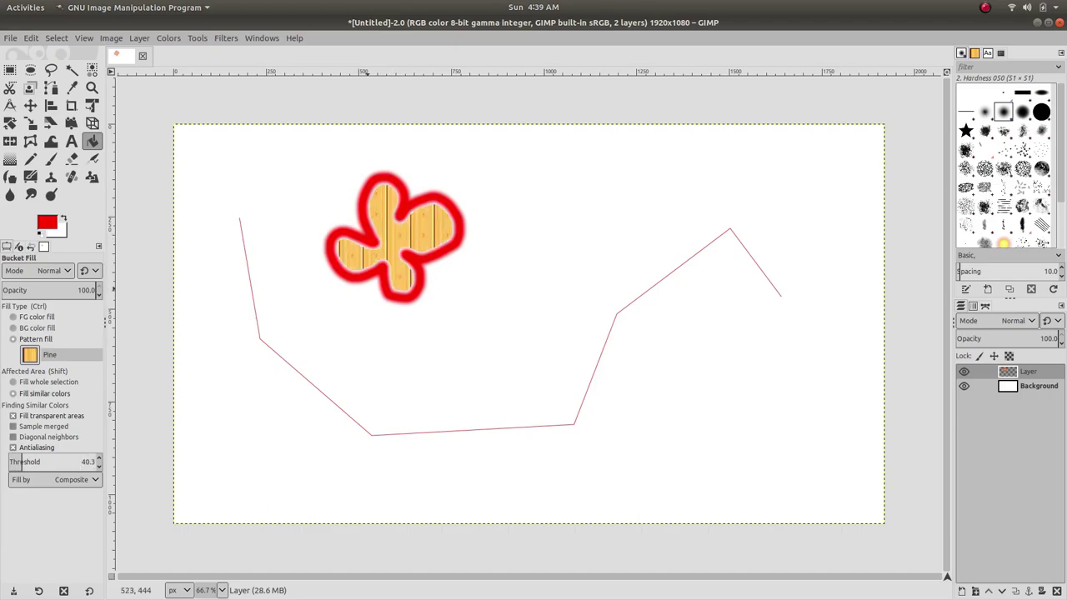
{"action": "key", "text": "ctrl+z"}
Raise the Bucket Fill threshold to about 138.8 and fill the inside of the flower with the Pine pattern
{"action": "left_click_drag", "start_coordinate": [22, 461], "coordinate": [57, 461]}
{"action": "left_click", "coordinate": [420, 234]}
{"action": "key", "text": "ctrl+z"}
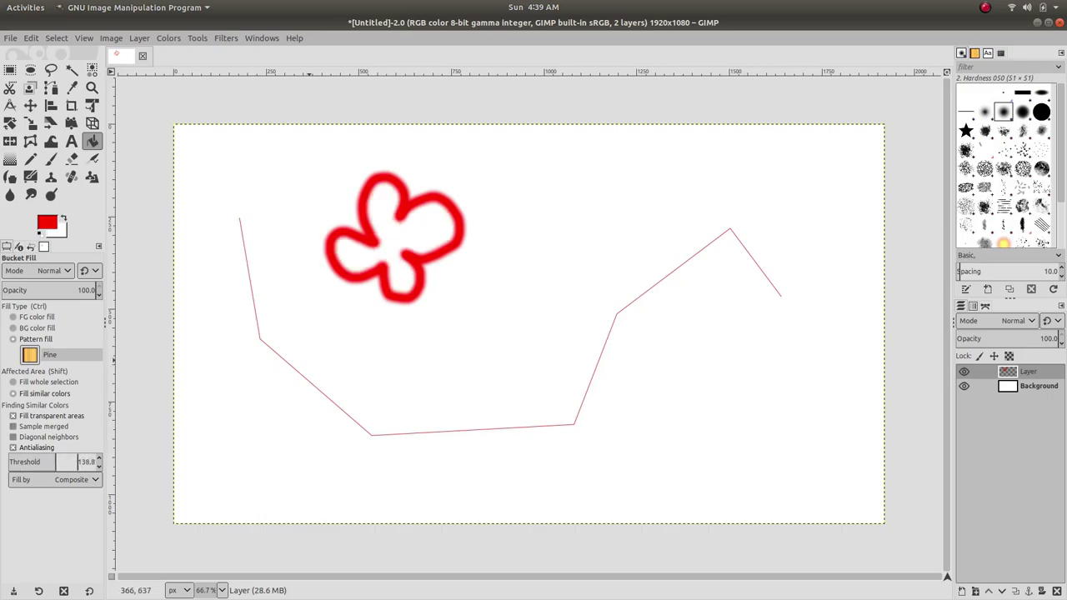
{"action": "left_click", "coordinate": [401, 247]}
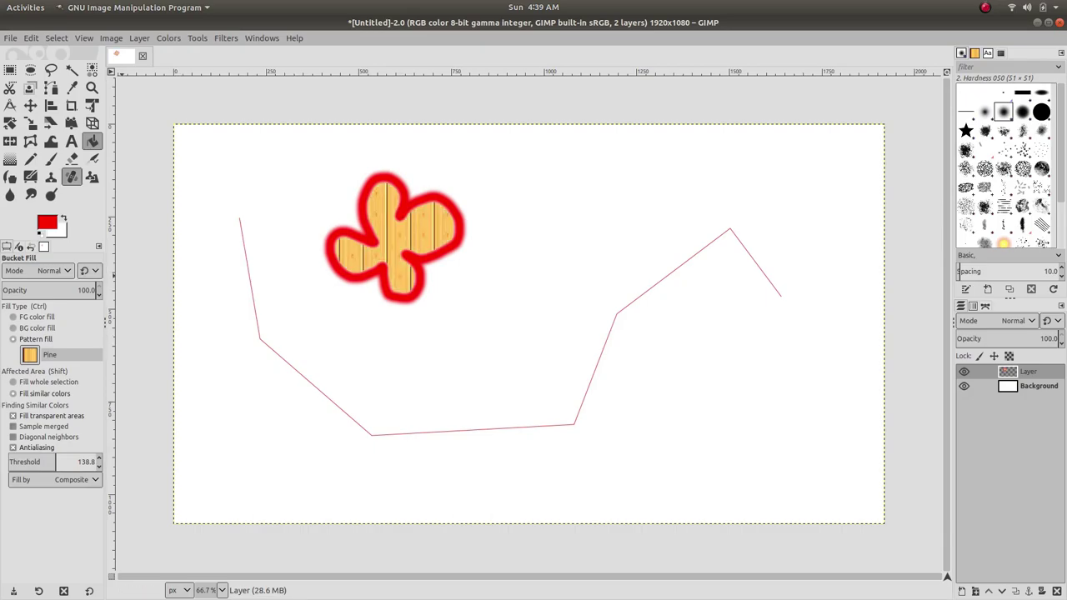
Select a rectangle of about 458 × 407 px around the flower and hide the Background layer
{"action": "left_click", "coordinate": [10, 70]}
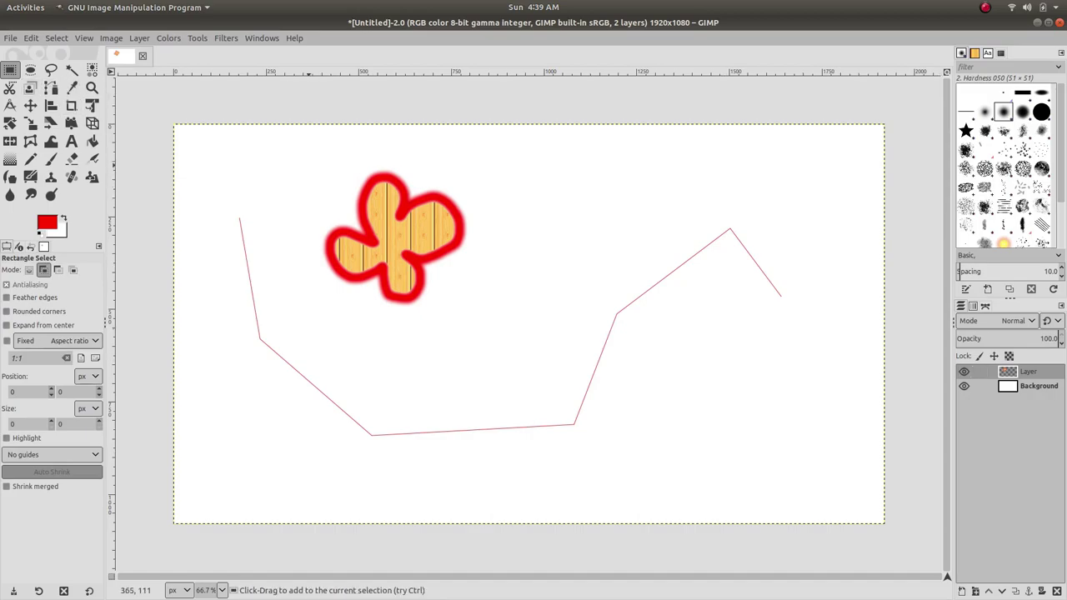
{"action": "left_click_drag", "start_coordinate": [307, 164], "coordinate": [476, 314]}
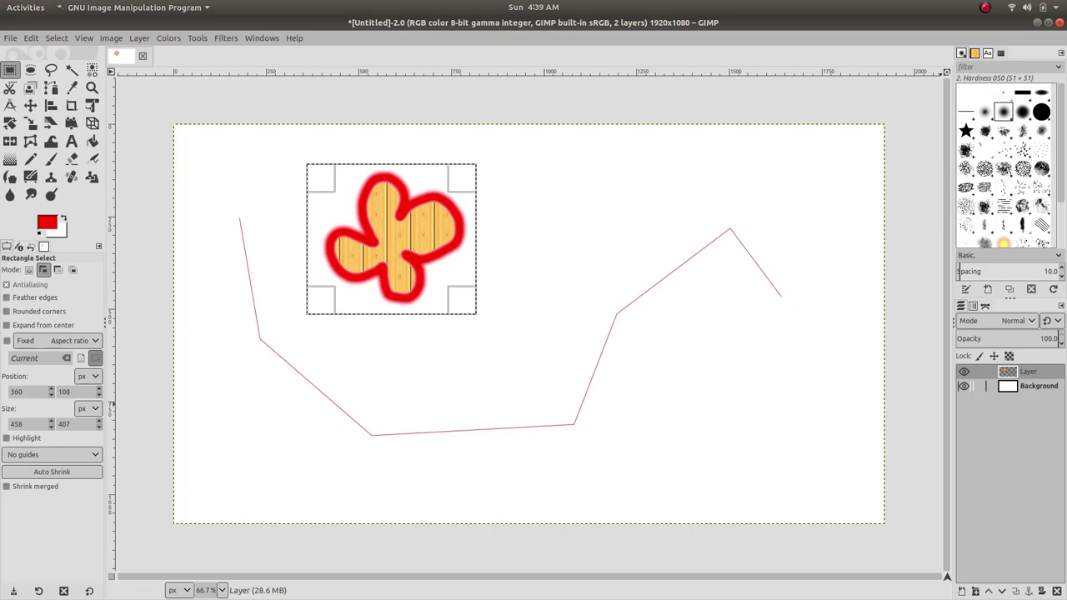
{"action": "left_click", "coordinate": [963, 385]}
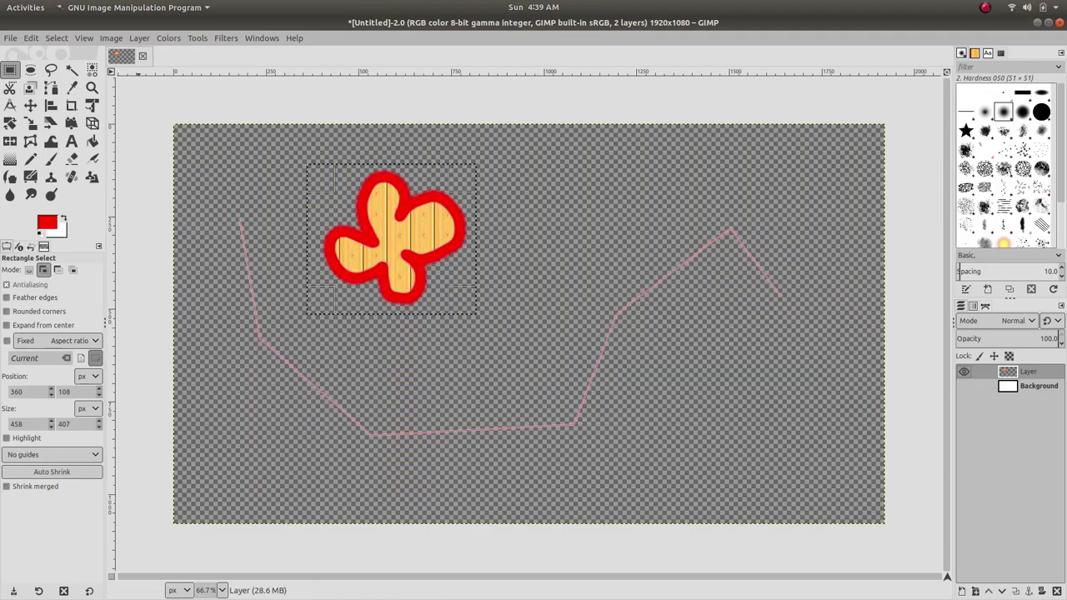
Copy the selected flower and choose the resulting Clipboard Image as the brush
{"action": "left_click", "coordinate": [31, 37]}
{"action": "key", "text": "Down"}
{"action": "key", "text": "Down"}
{"action": "key", "text": "Down"}
{"action": "key", "text": "Down"}
{"action": "key", "text": "Down"}
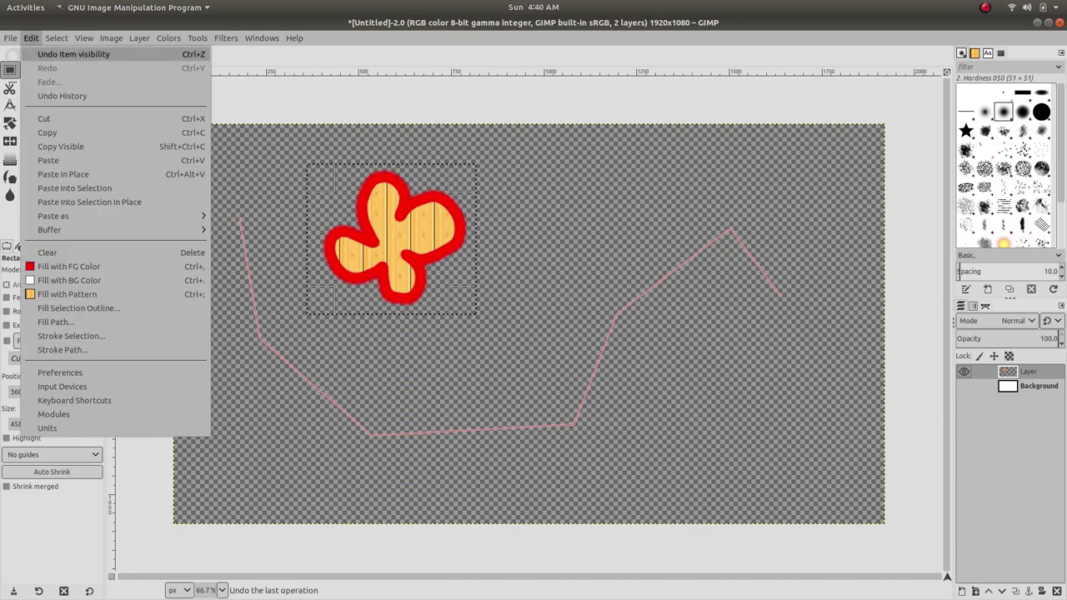
{"action": "key", "text": "Return"}
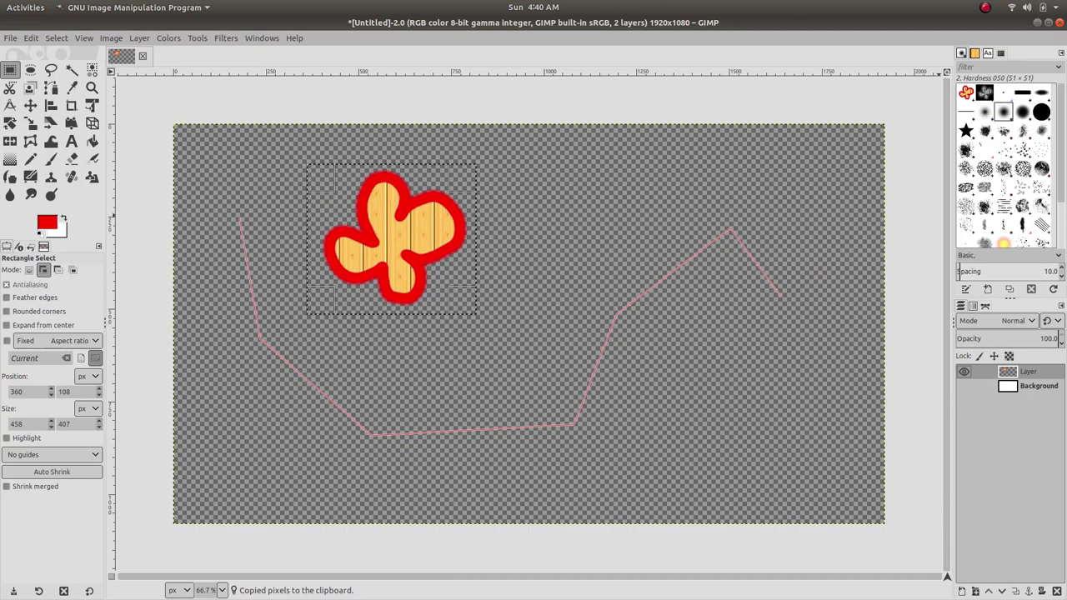
{"action": "left_click", "coordinate": [966, 93]}
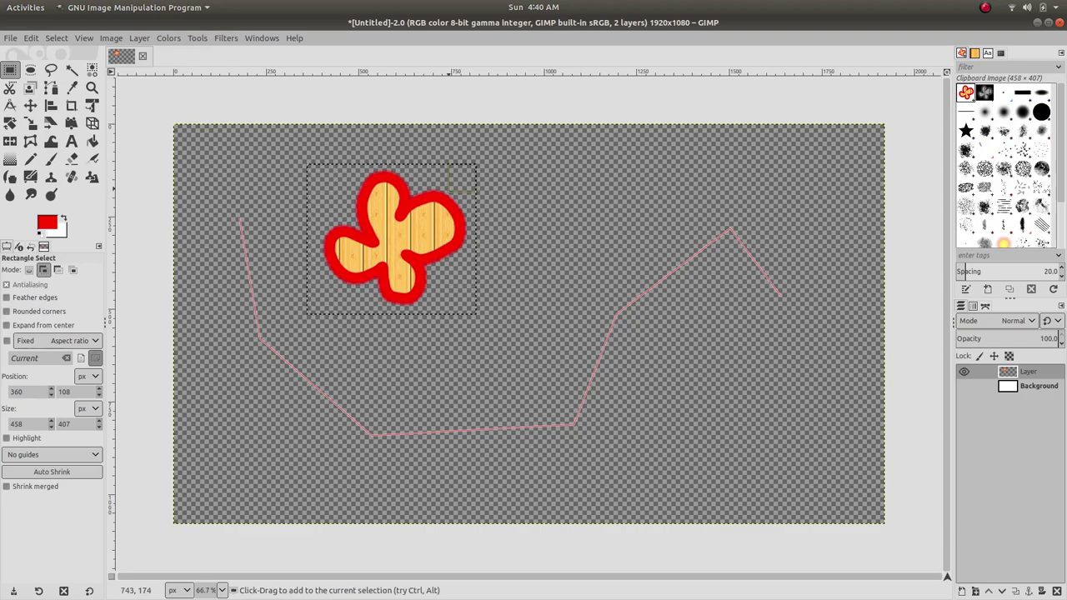
Clear the selection around the flower and show the Background layer again
{"action": "left_click", "coordinate": [56, 38]}
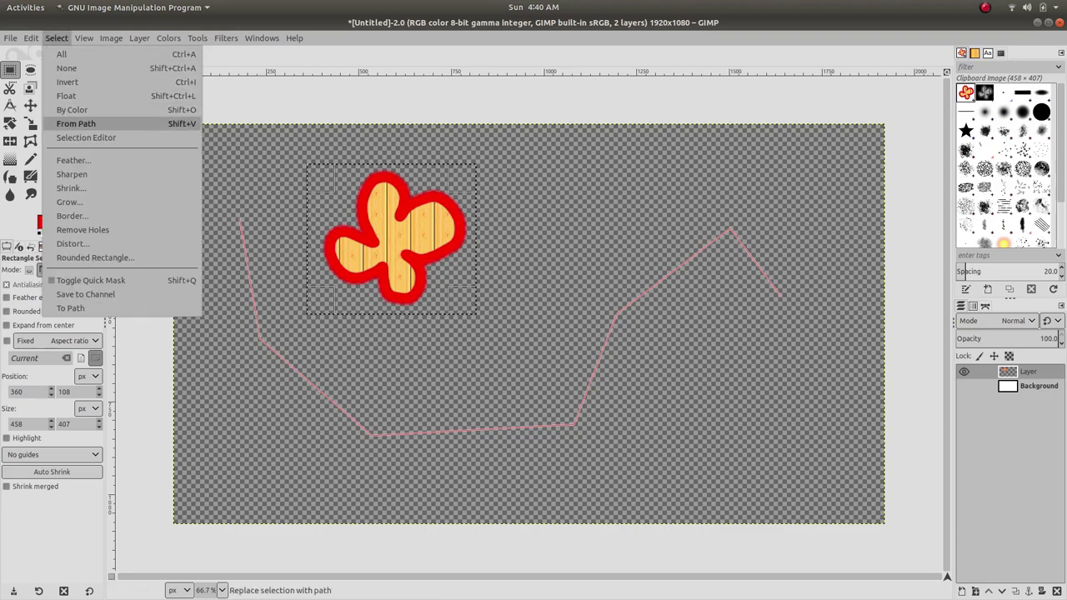
{"action": "left_click", "coordinate": [67, 68]}
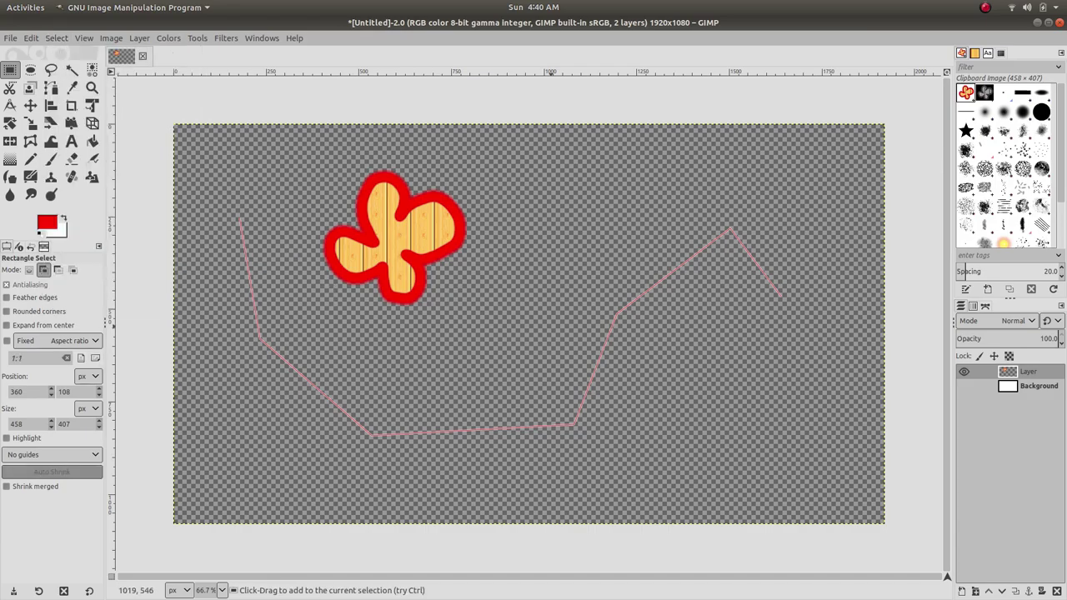
{"action": "left_click", "coordinate": [963, 386]}
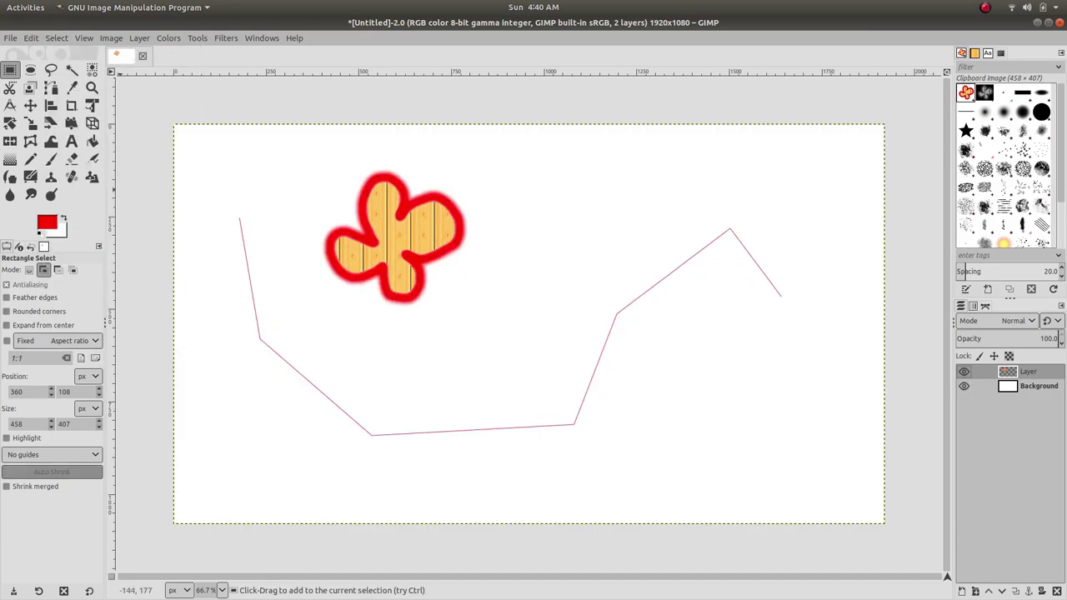
Activate the path for editing and move its last four anchors to form a sharper zigzag up to the canvas's upper right
{"action": "left_click", "coordinate": [51, 87]}
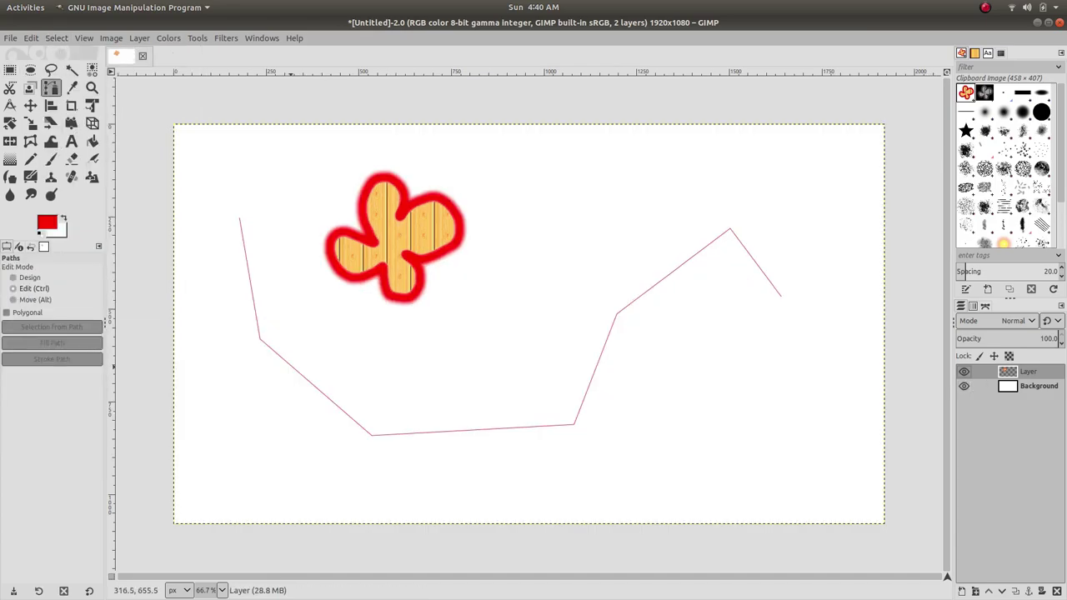
{"action": "left_click", "coordinate": [291, 366]}
{"action": "left_click_drag", "start_coordinate": [574, 425], "coordinate": [500, 368]}
{"action": "left_click_drag", "start_coordinate": [616, 314], "coordinate": [673, 451]}
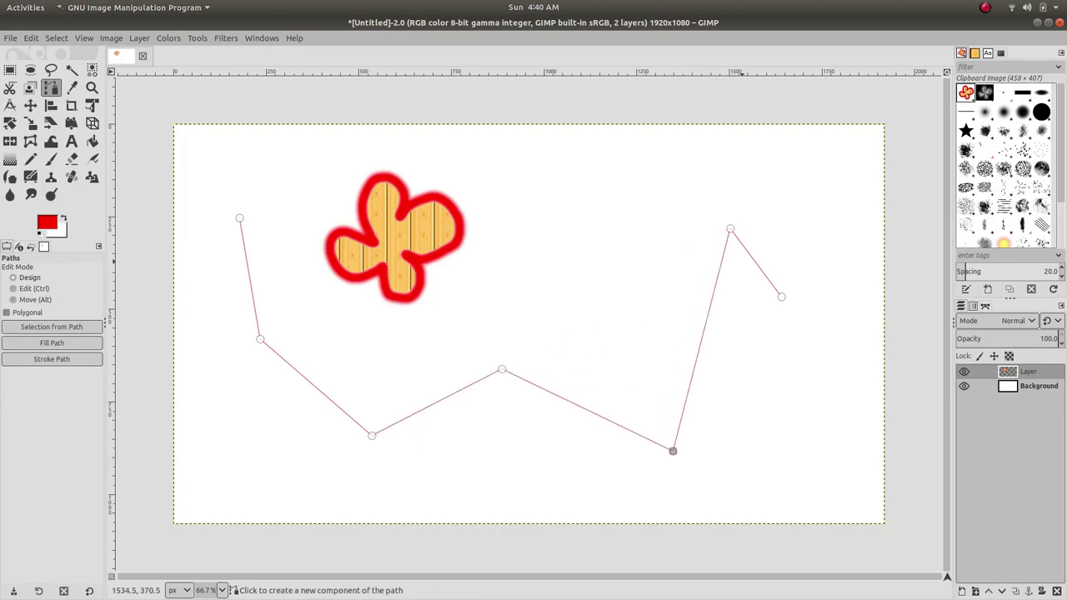
{"action": "left_click_drag", "start_coordinate": [730, 229], "coordinate": [589, 232]}
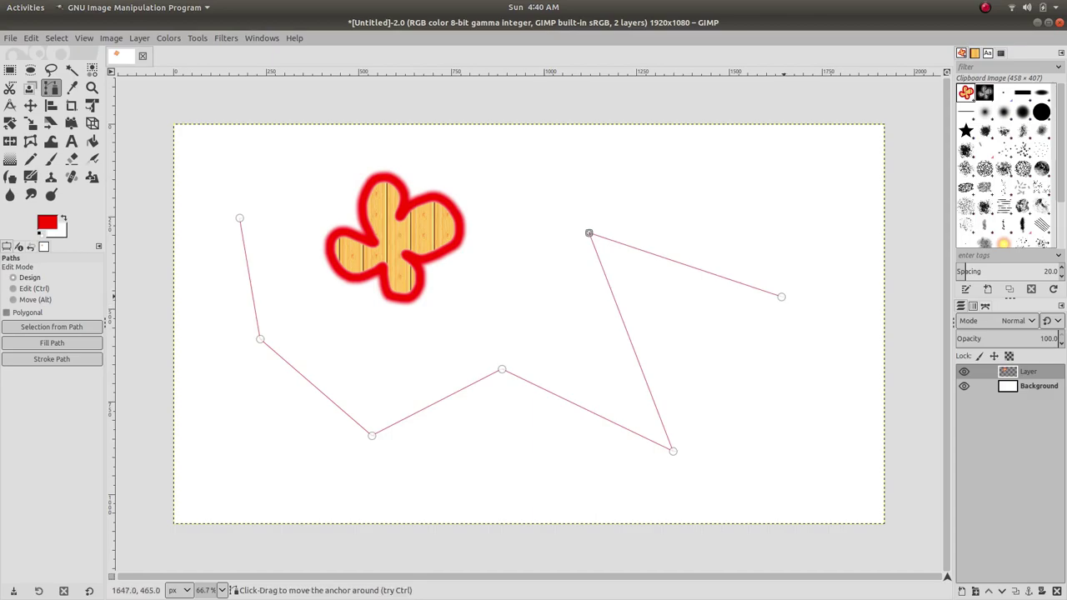
{"action": "left_click_drag", "start_coordinate": [781, 296], "coordinate": [739, 153]}
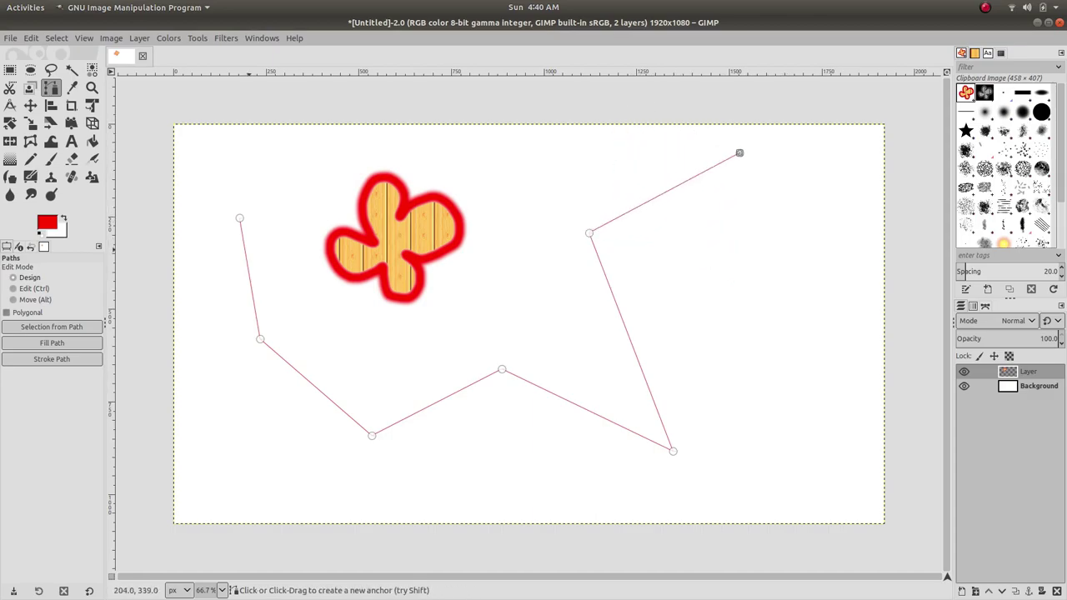
Bend the path's first two segments into curves and adjust their handles to form an S-shaped start
{"action": "left_click_drag", "start_coordinate": [250, 280], "coordinate": [207, 279]}
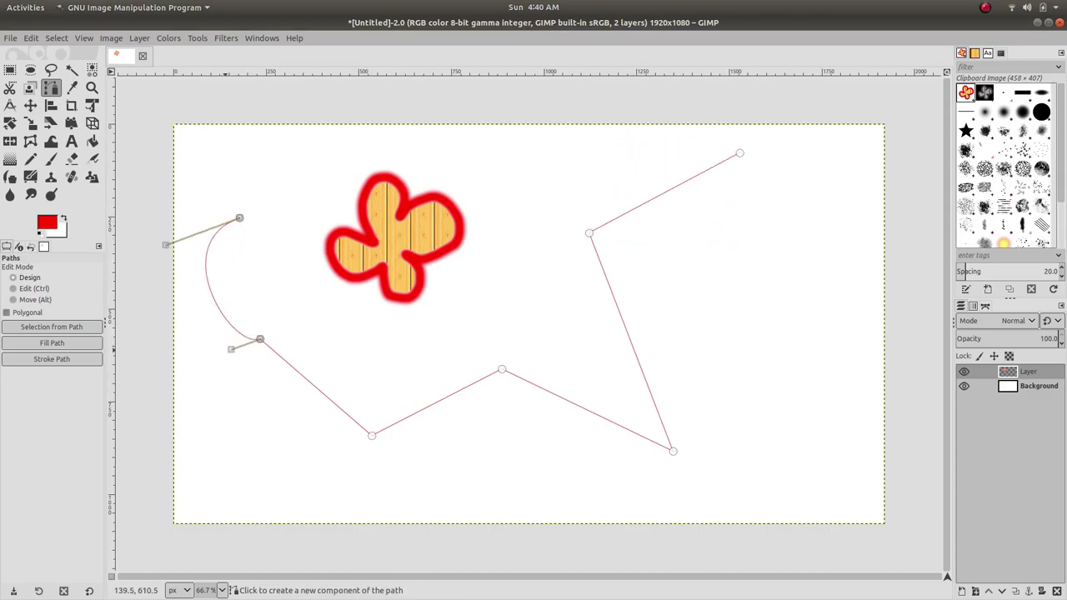
{"action": "left_click_drag", "start_coordinate": [227, 352], "coordinate": [230, 388]}
{"action": "key", "text": "ctrl+z"}
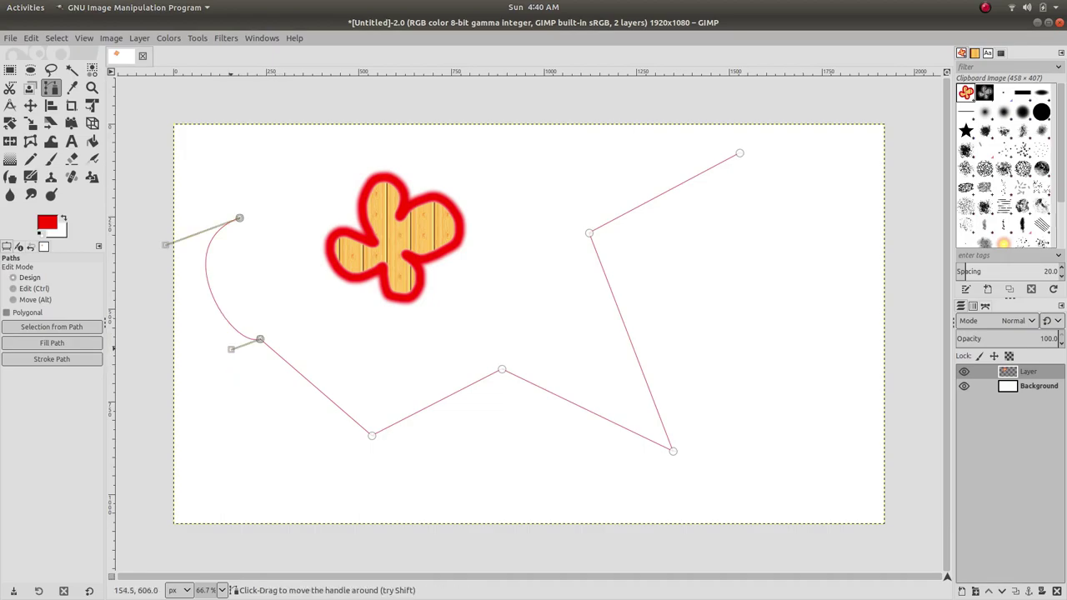
{"action": "left_click_drag", "start_coordinate": [231, 349], "coordinate": [248, 274]}
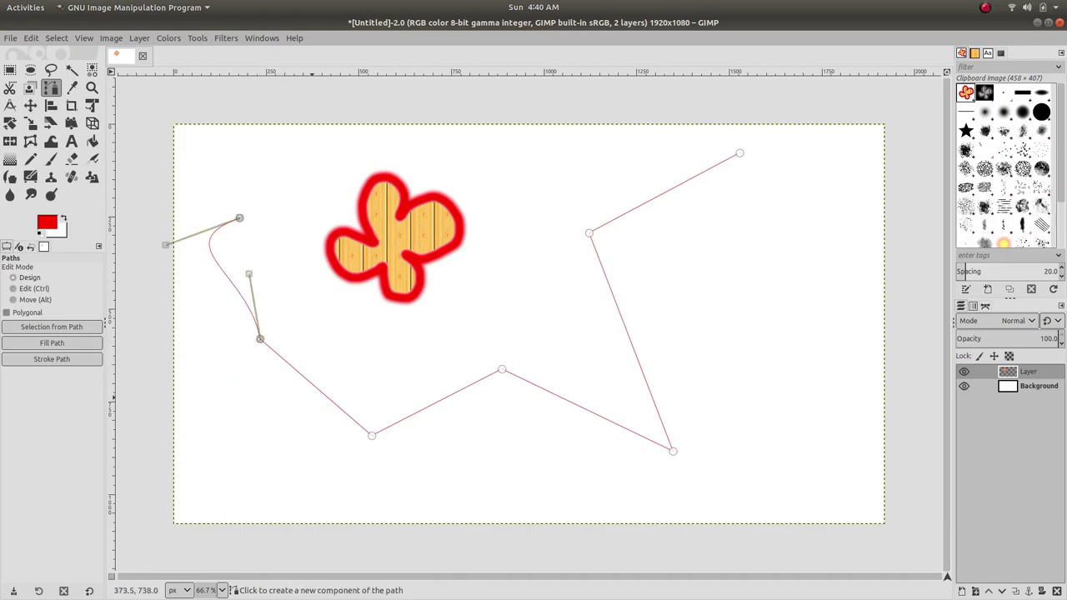
{"action": "left_click", "coordinate": [318, 386]}
{"action": "left_click_drag", "start_coordinate": [318, 384], "coordinate": [313, 483]}
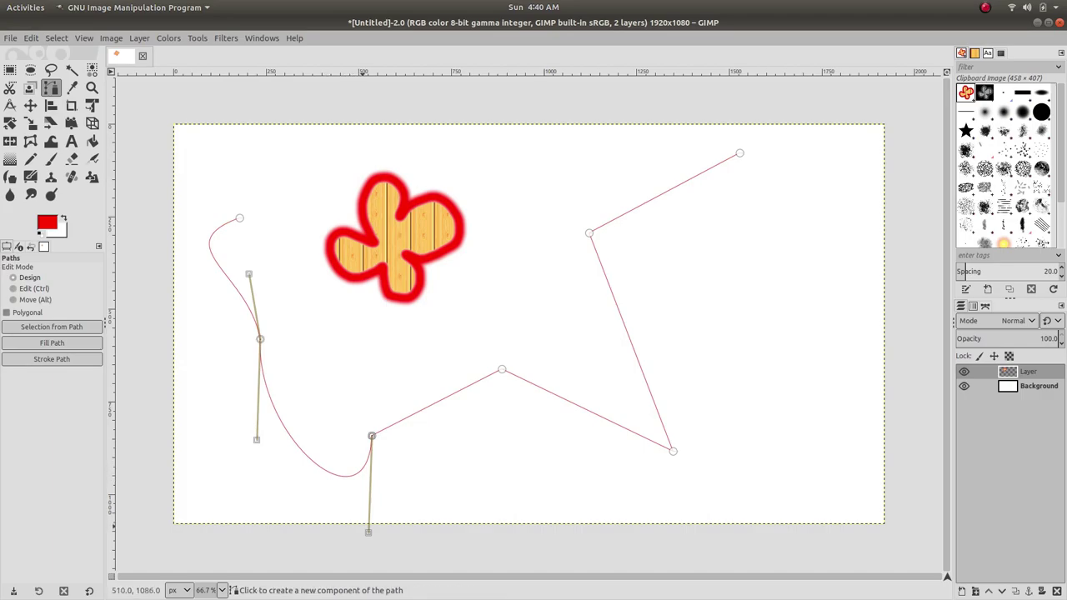
{"action": "left_click_drag", "start_coordinate": [367, 533], "coordinate": [341, 505]}
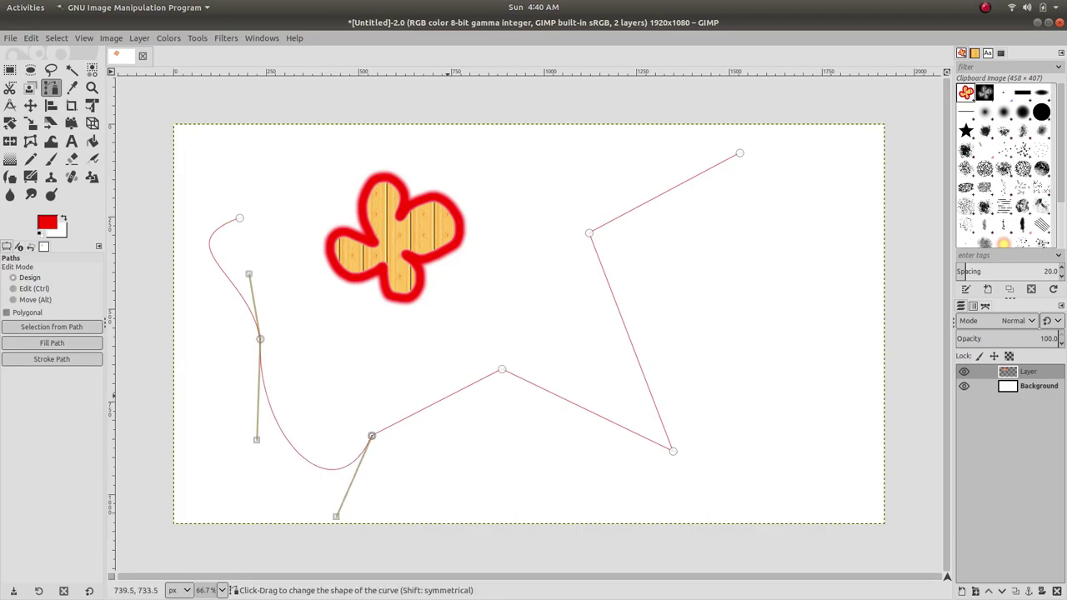
Bend the path's remaining four segments into curves and adjust the handle at the lower-right anchor
{"action": "left_click_drag", "start_coordinate": [446, 391], "coordinate": [445, 342]}
{"action": "key", "text": "ctrl+z"}
{"action": "key", "text": "ctrl+z"}
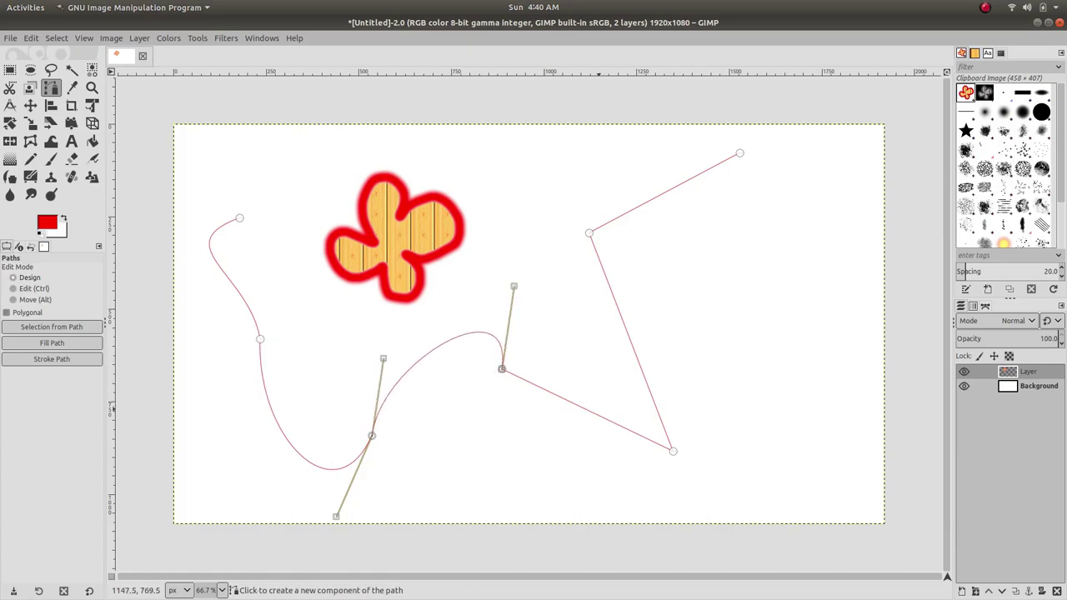
{"action": "left_click_drag", "start_coordinate": [599, 415], "coordinate": [575, 454]}
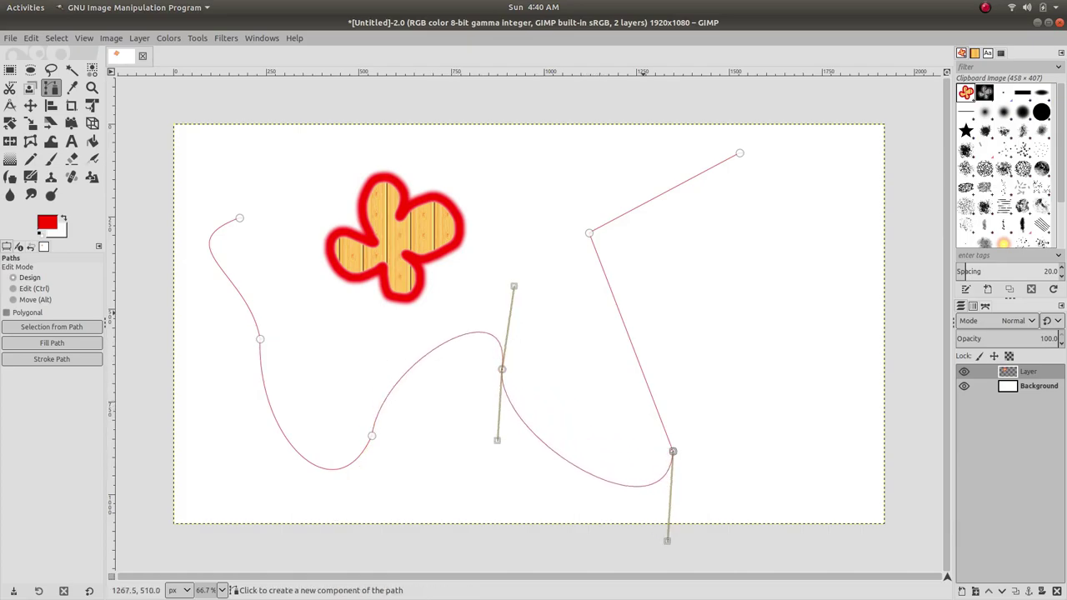
{"action": "left_click_drag", "start_coordinate": [628, 328], "coordinate": [702, 332]}
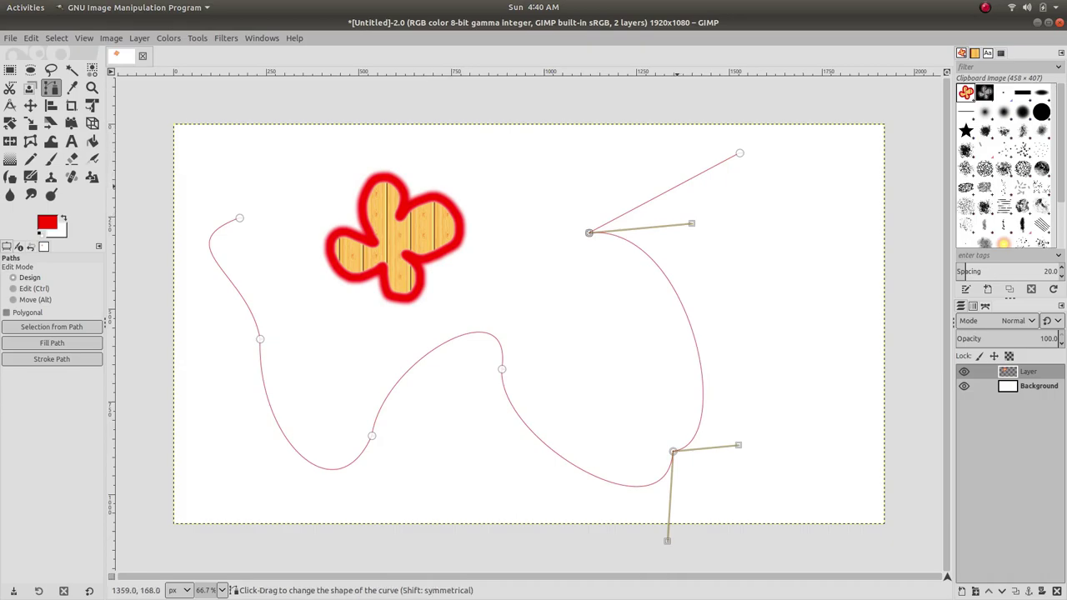
{"action": "left_click_drag", "start_coordinate": [681, 178], "coordinate": [680, 137]}
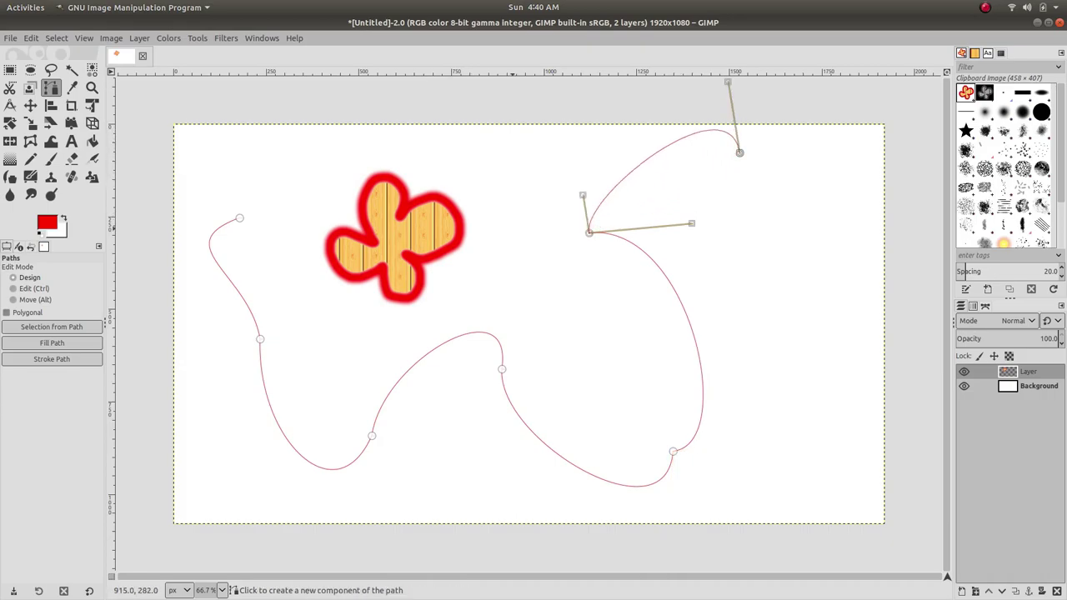
{"action": "left_click_drag", "start_coordinate": [672, 460], "coordinate": [676, 456]}
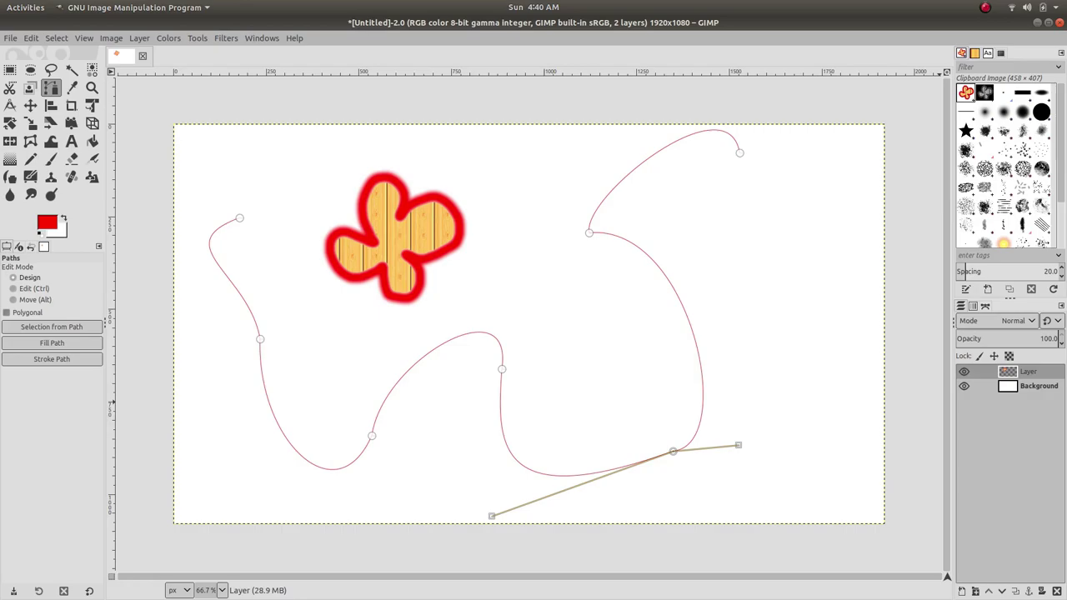
Stroke the curved path with the Paintbrush using the flower clipboard brush, and undo that stroke
{"action": "left_click", "coordinate": [985, 306]}
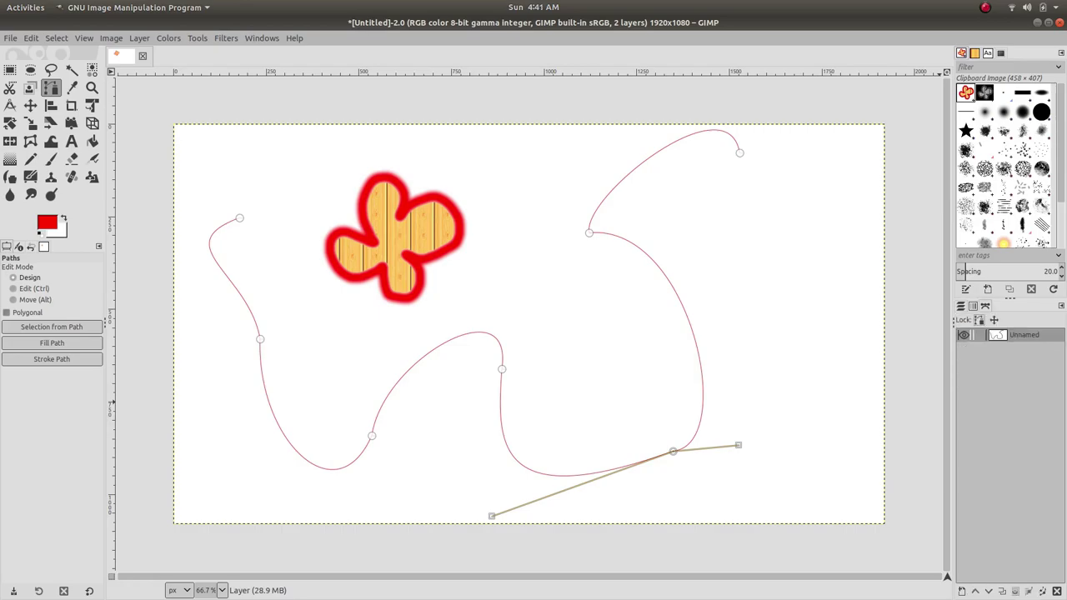
{"action": "right_click", "coordinate": [1016, 337]}
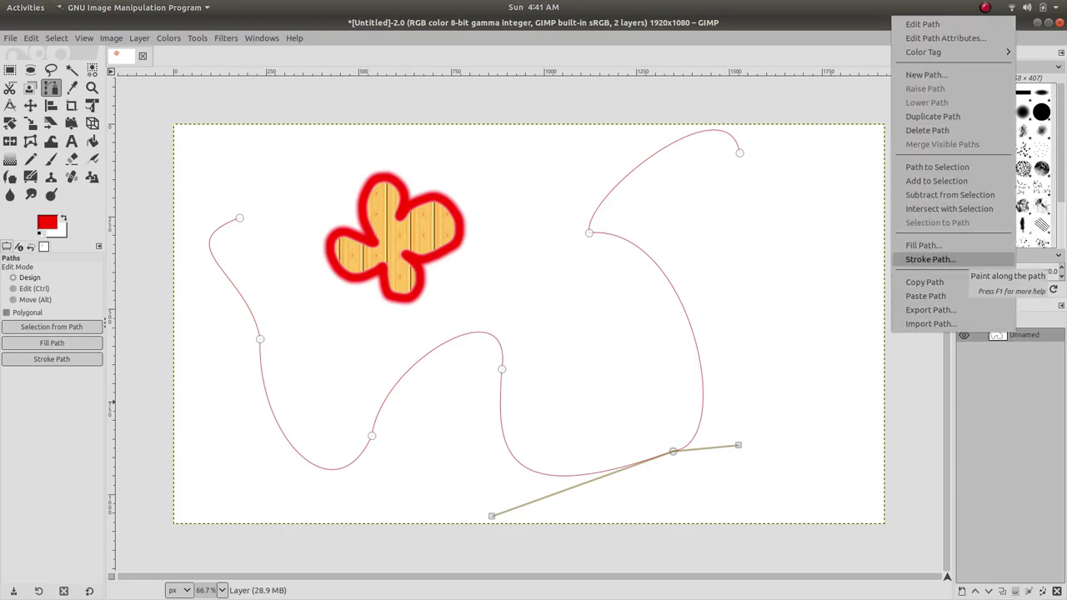
{"action": "left_click", "coordinate": [930, 260]}
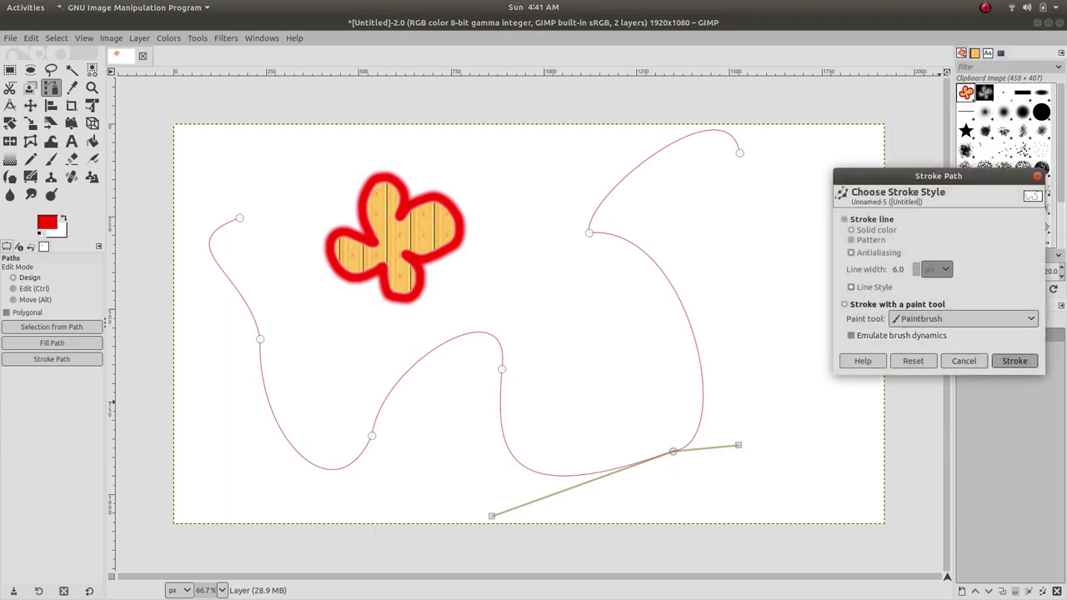
{"action": "left_click", "coordinate": [1014, 361]}
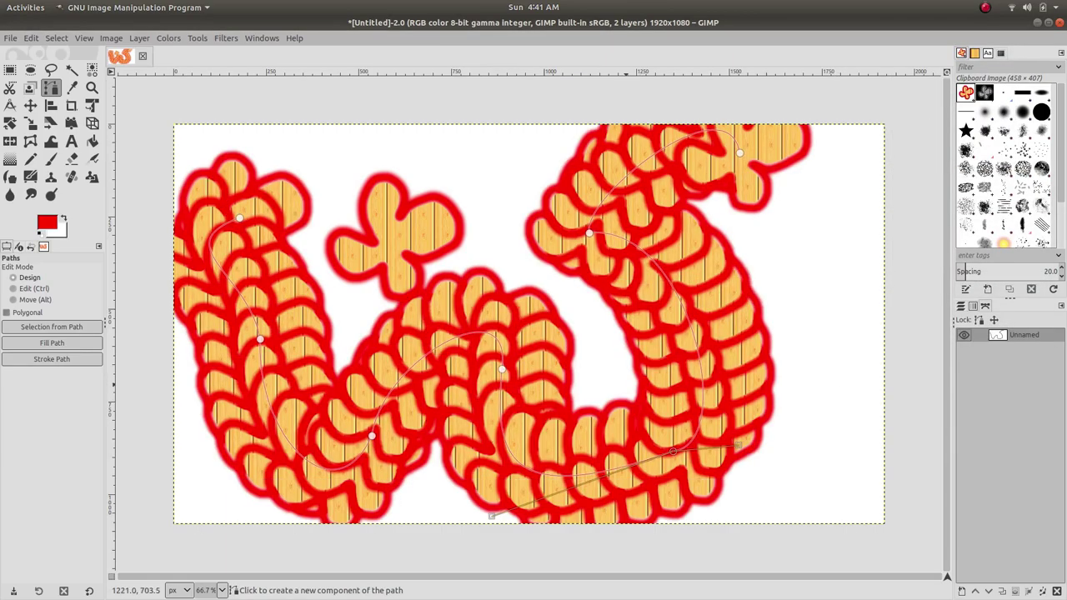
{"action": "key", "text": "ctrl+z"}
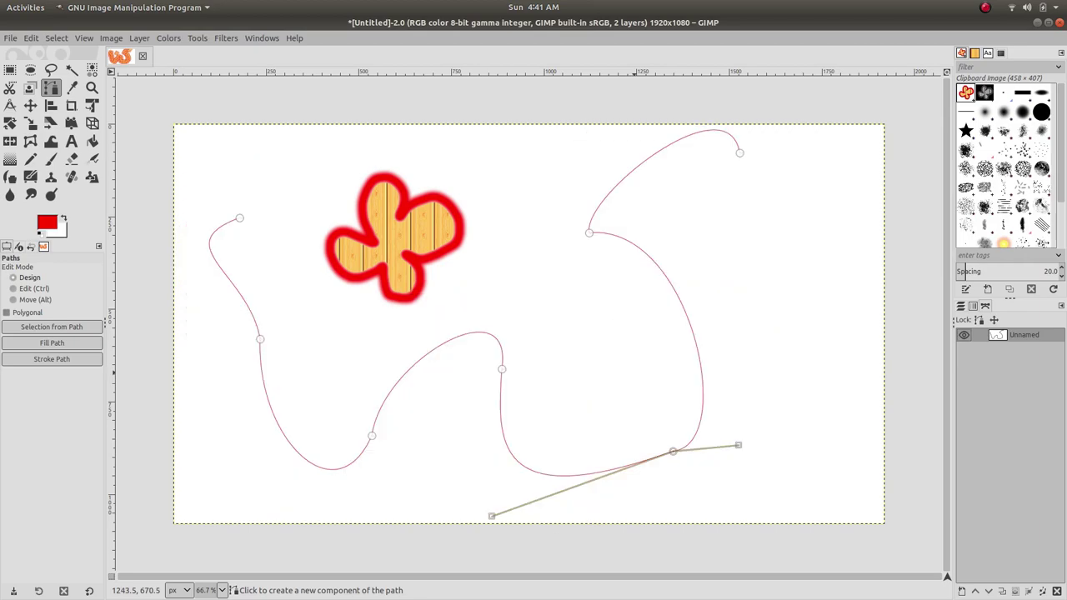
Reduce the Paintbrush size to about 257.23 and raise the flower brush's spacing to about 212.9
{"action": "key", "text": "p"}
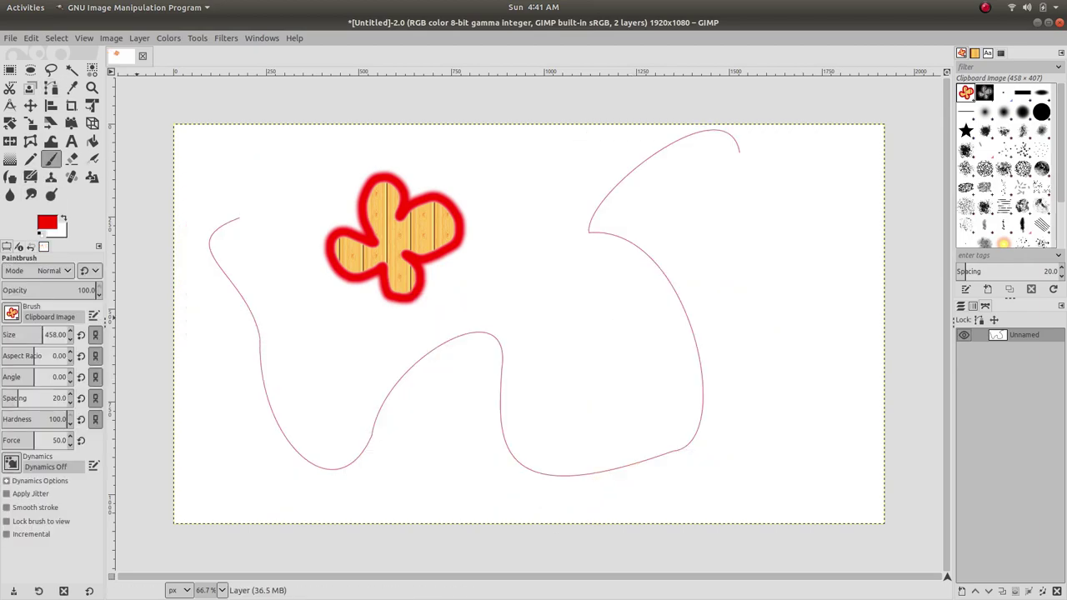
{"action": "left_click_drag", "start_coordinate": [42, 334], "coordinate": [30, 334]}
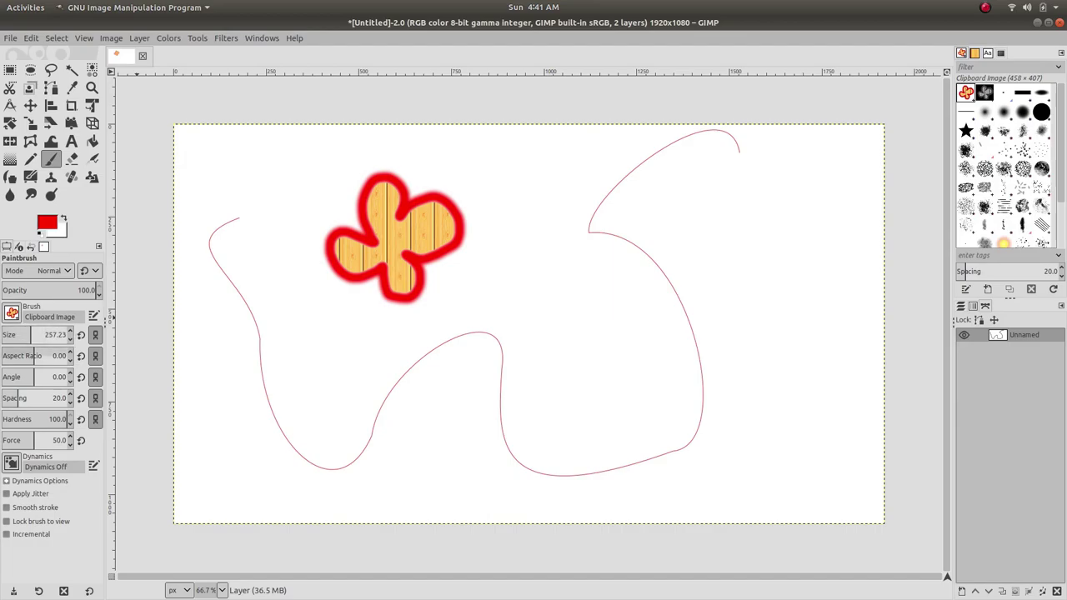
{"action": "left_click", "coordinate": [1001, 269]}
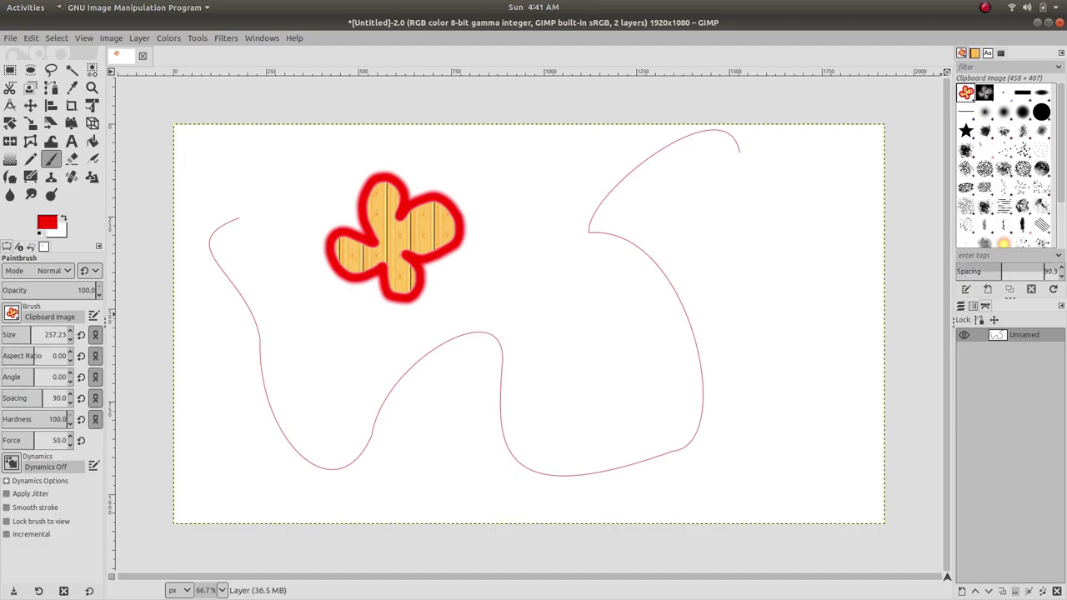
{"action": "left_click_drag", "start_coordinate": [1001, 268], "coordinate": [1060, 268]}
Hide the layer containing the original flower
{"action": "right_click", "coordinate": [1024, 336]}
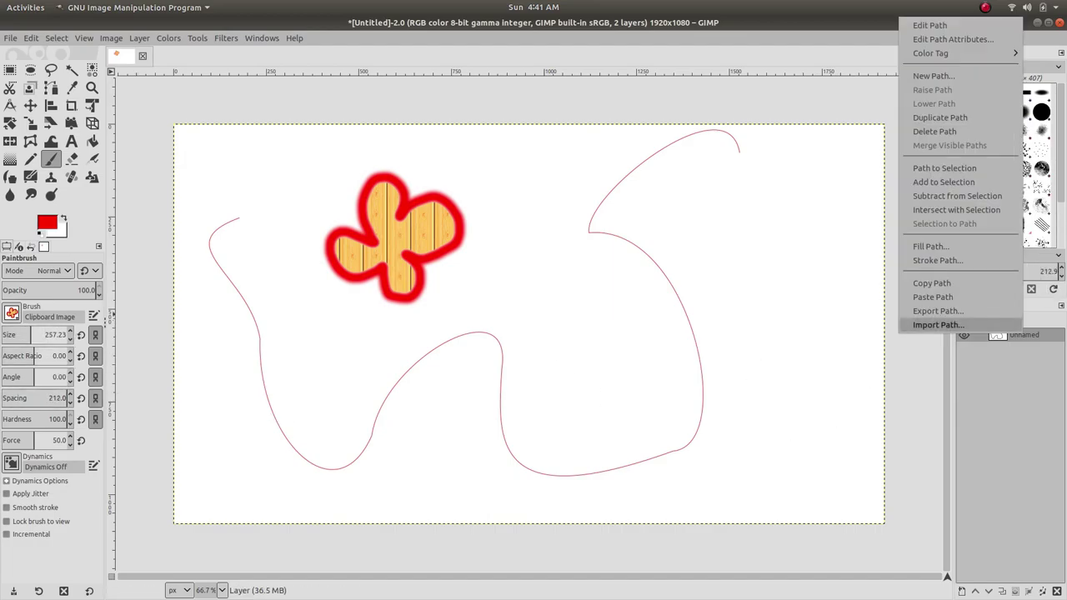
{"action": "key", "text": "Escape"}
{"action": "left_click", "coordinate": [961, 306]}
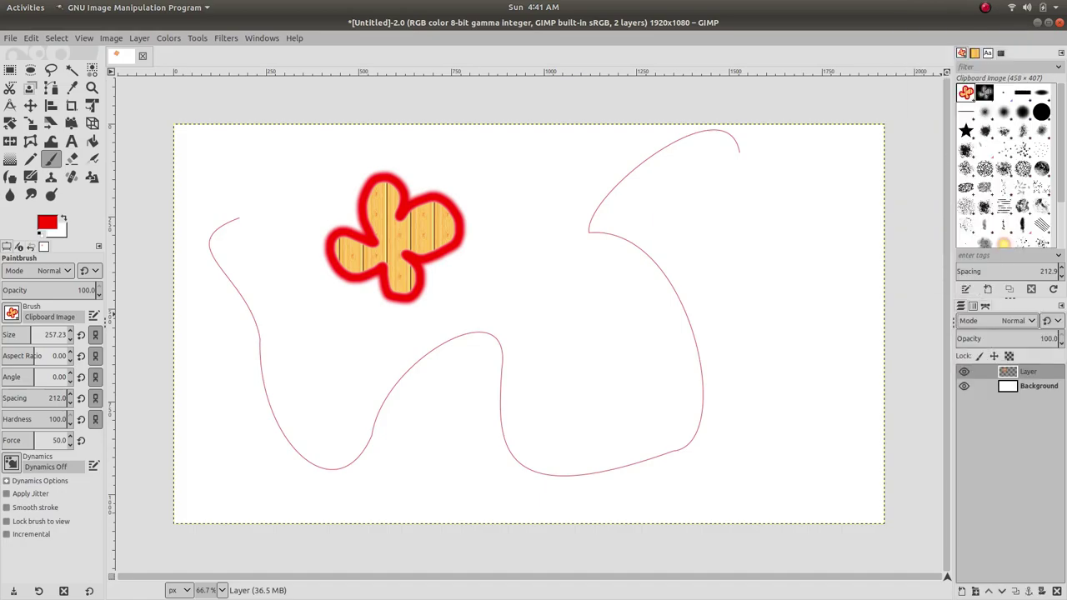
{"action": "left_click", "coordinate": [963, 371]}
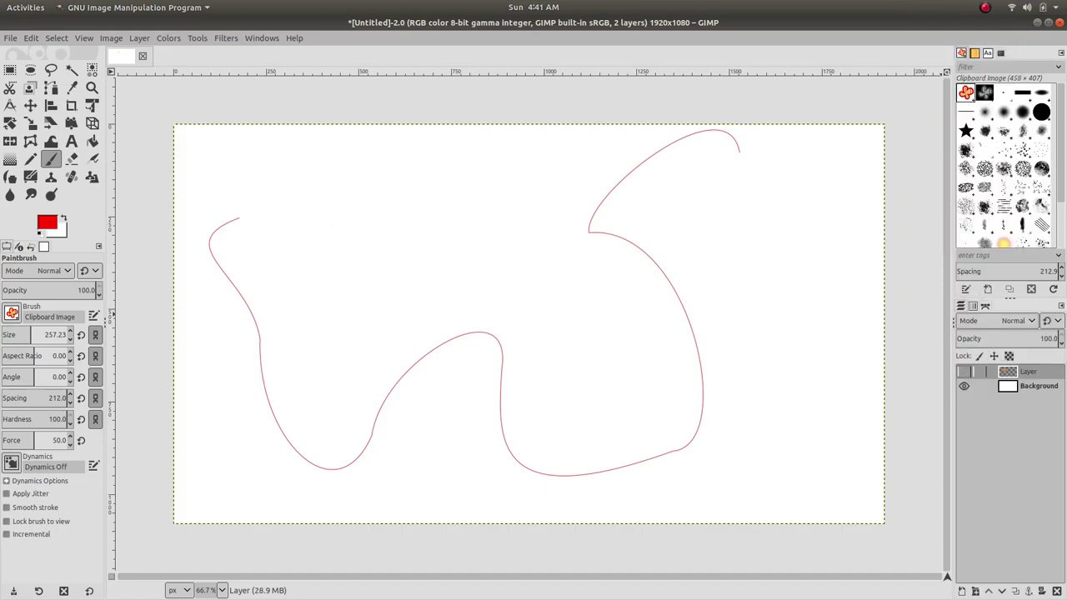
{"action": "left_click", "coordinate": [963, 372]}
Try to stroke the path with the Paintbrush while the hidden flower layer is still the active layer
{"action": "left_click", "coordinate": [985, 306]}
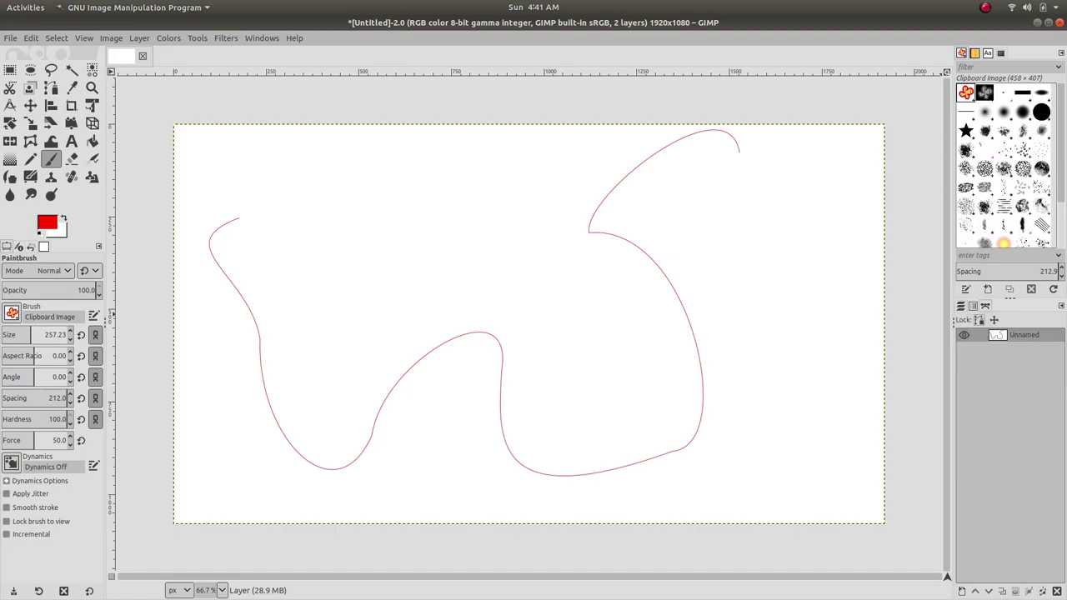
{"action": "right_click", "coordinate": [1010, 335]}
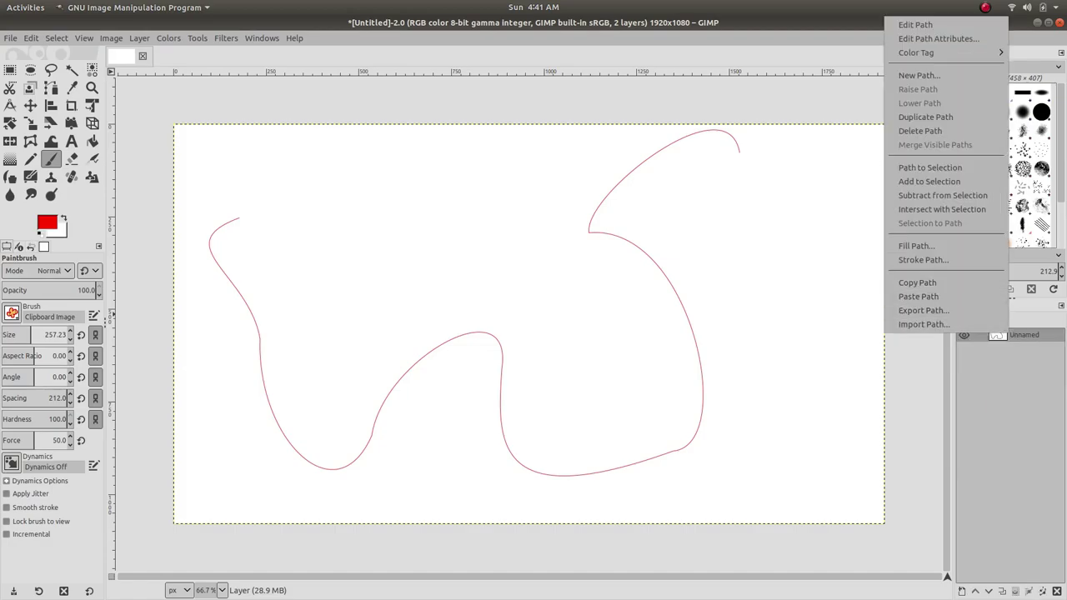
{"action": "left_click", "coordinate": [934, 260]}
{"action": "left_click", "coordinate": [1030, 354]}
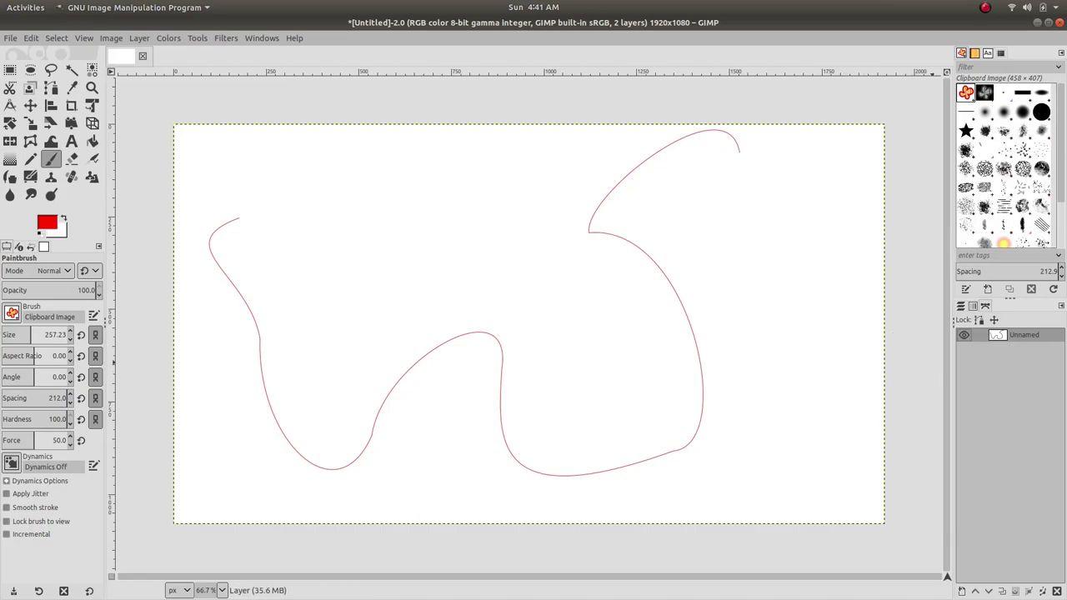
Make the Background layer the active layer
{"action": "left_click", "coordinate": [961, 306]}
{"action": "left_click", "coordinate": [1025, 385]}
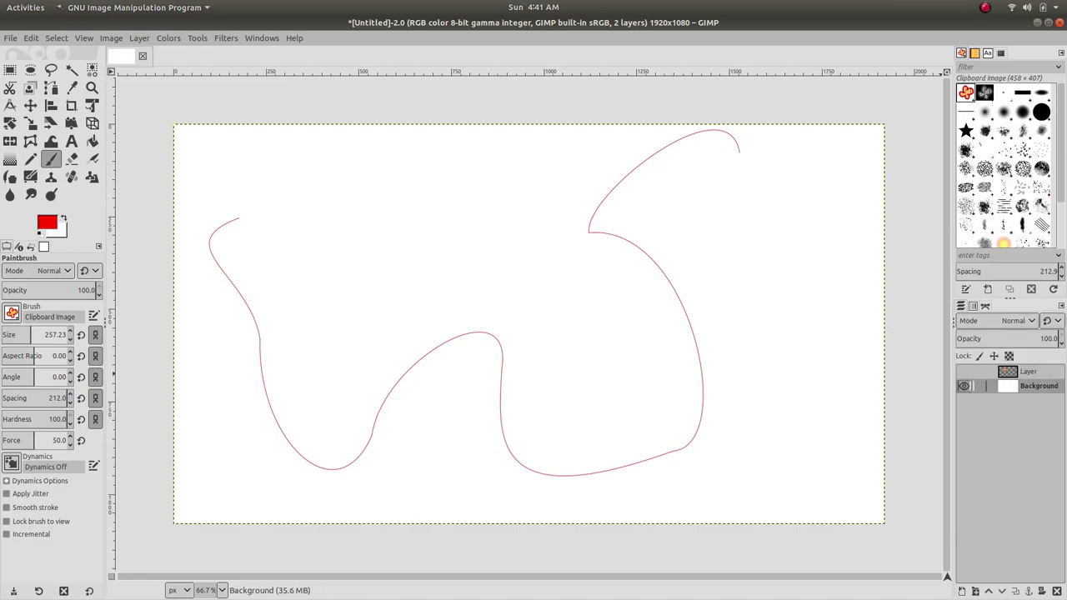
Stroke the path with the Paintbrush on the Background layer, and undo the resulting row of flowers
{"action": "left_click", "coordinate": [985, 306]}
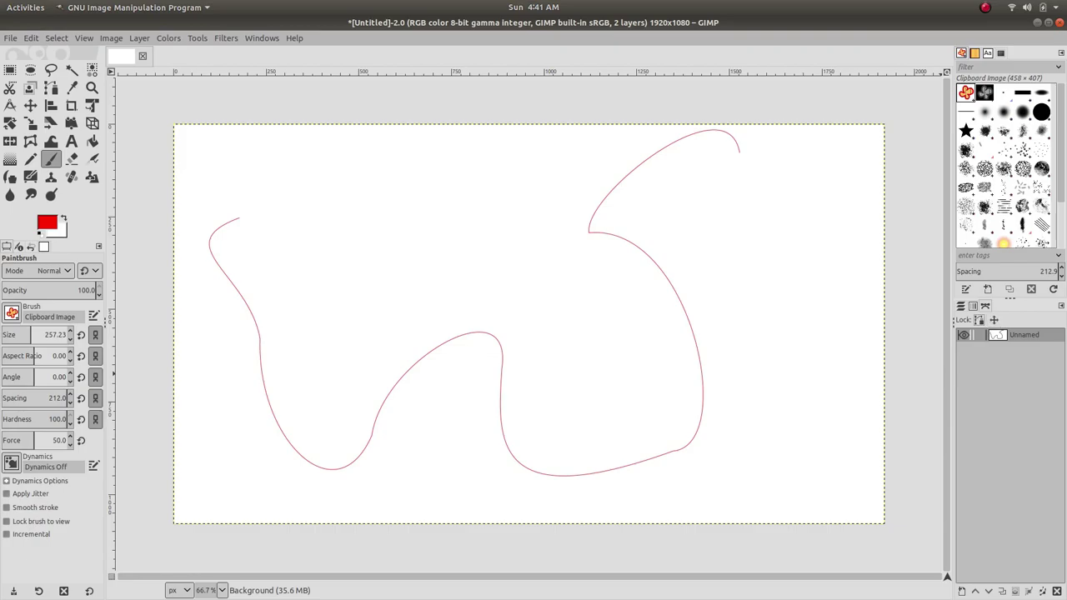
{"action": "right_click", "coordinate": [1016, 335]}
{"action": "left_click", "coordinate": [953, 260]}
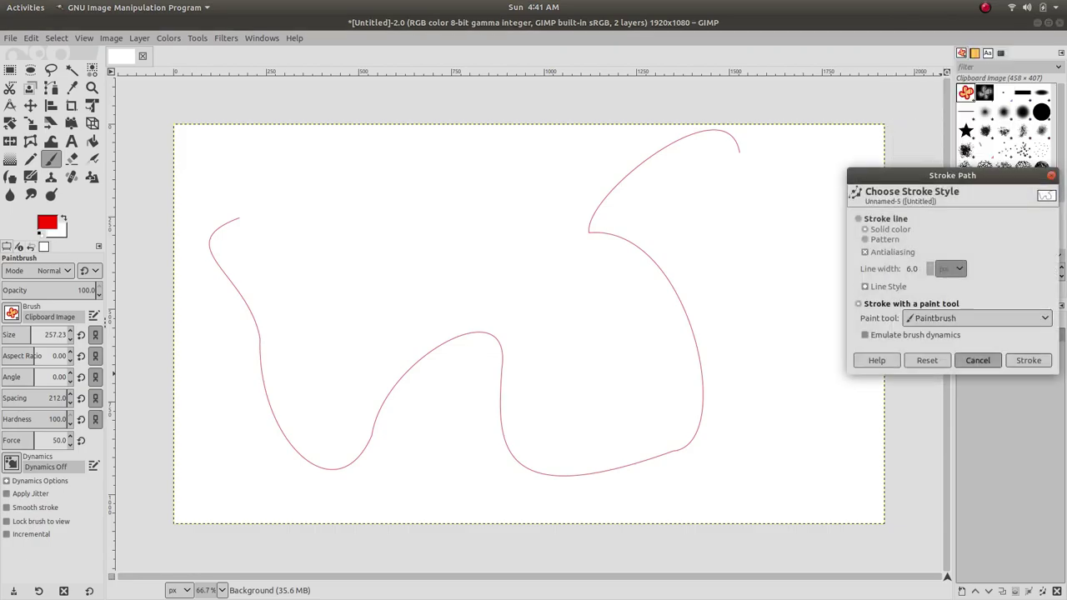
{"action": "left_click", "coordinate": [1028, 360]}
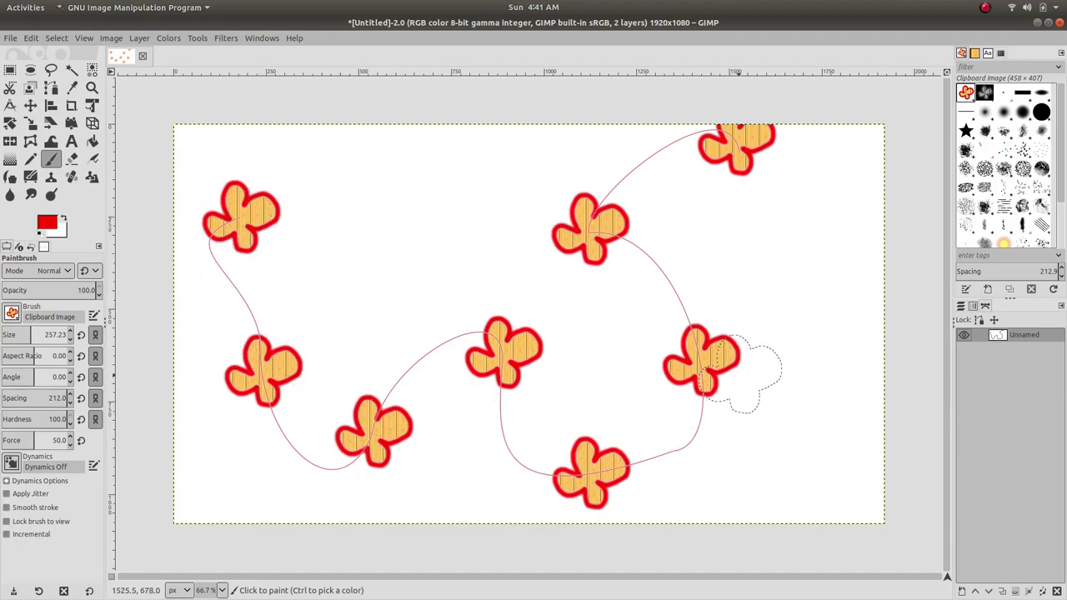
{"action": "key", "text": "ctrl+z"}
Lower the flower brush's spacing to about 176.3 and stroke the path with the Paintbrush on the Background layer
{"action": "right_click", "coordinate": [1017, 334]}
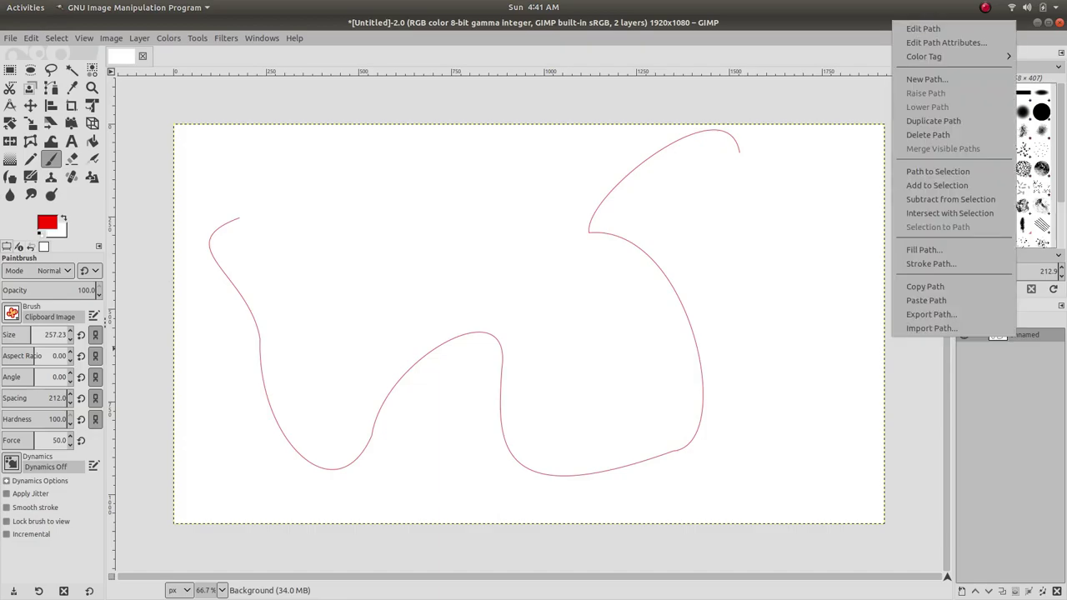
{"action": "key", "text": "Escape"}
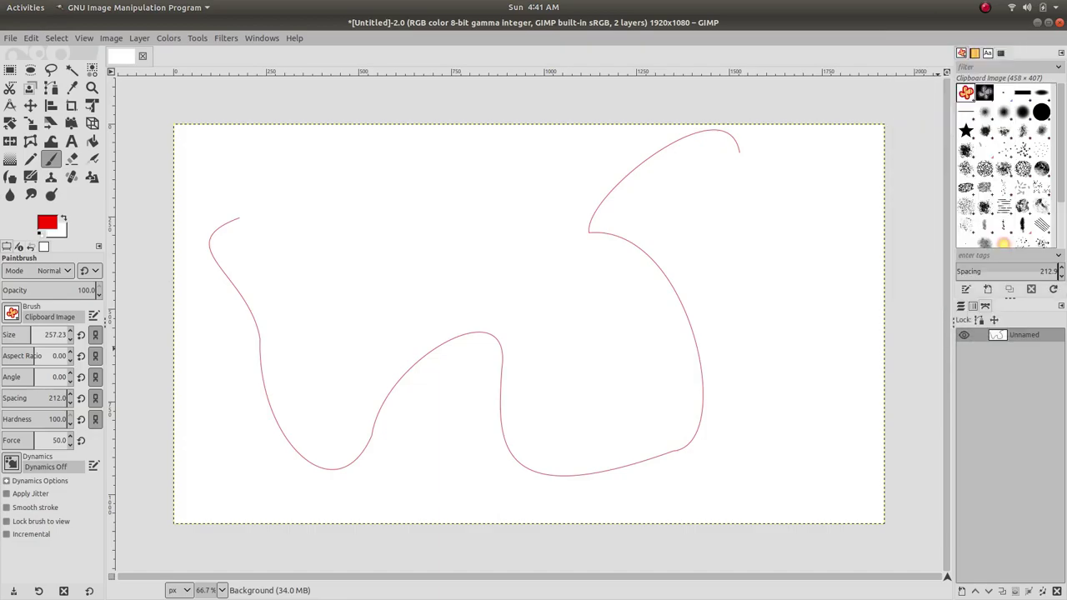
{"action": "left_click_drag", "start_coordinate": [1059, 272], "coordinate": [1041, 272]}
{"action": "right_click", "coordinate": [965, 335]}
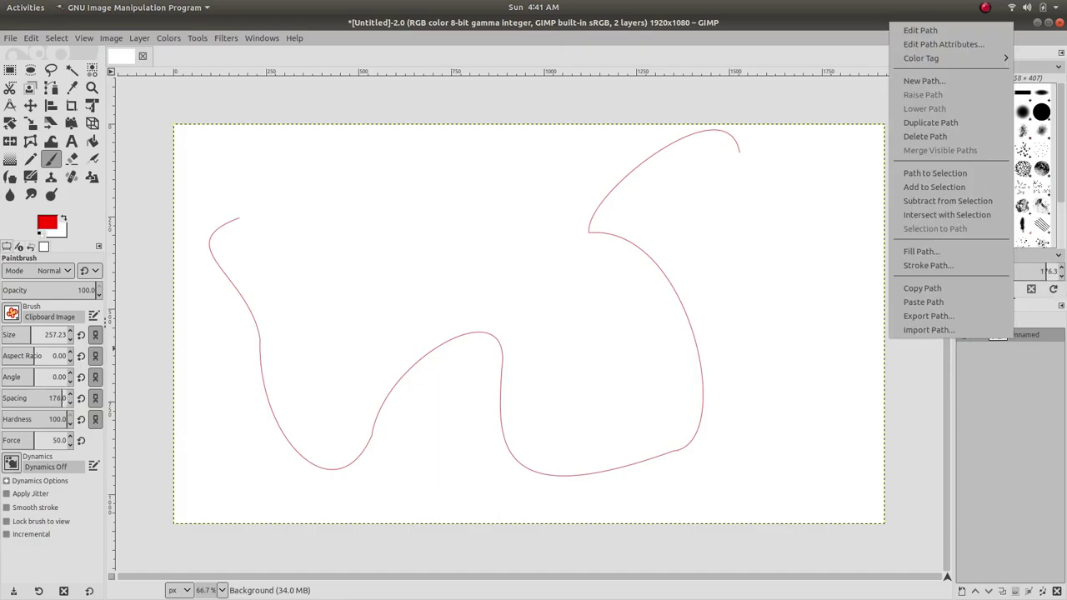
{"action": "left_click", "coordinate": [950, 266]}
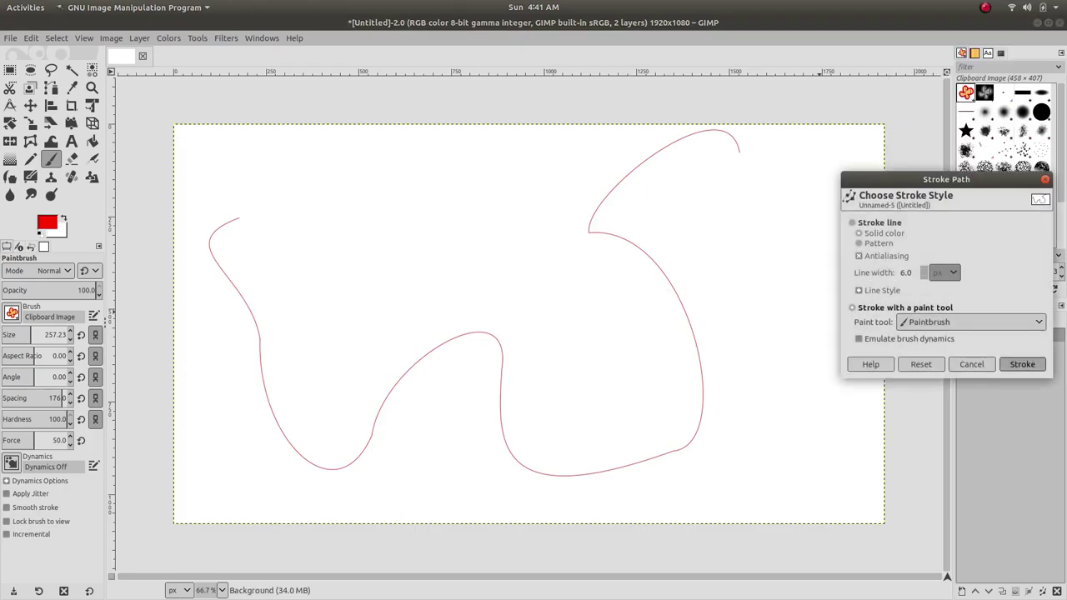
{"action": "left_click", "coordinate": [1022, 365]}
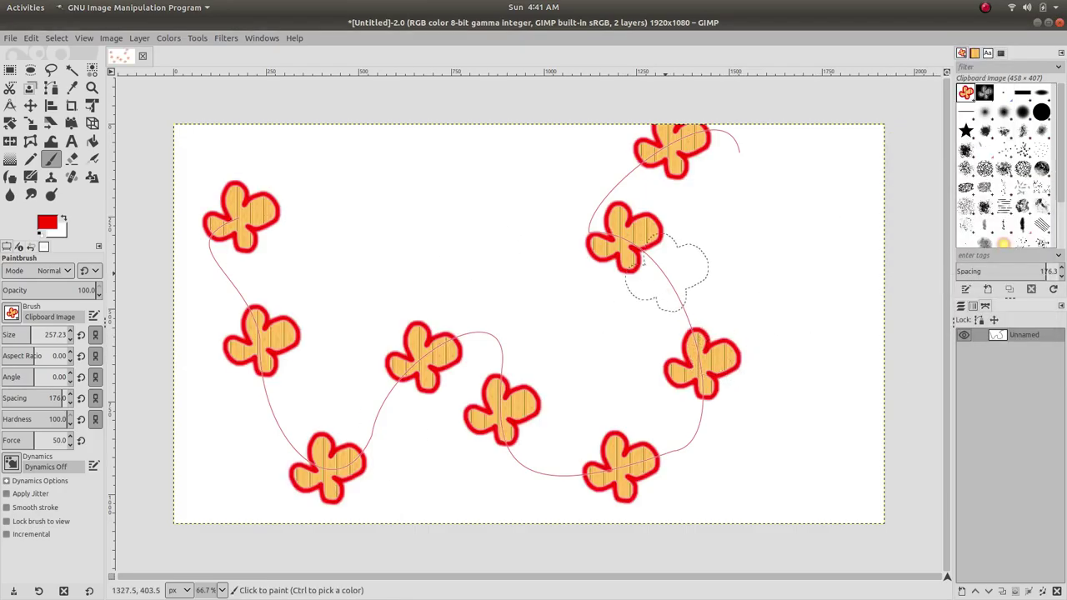